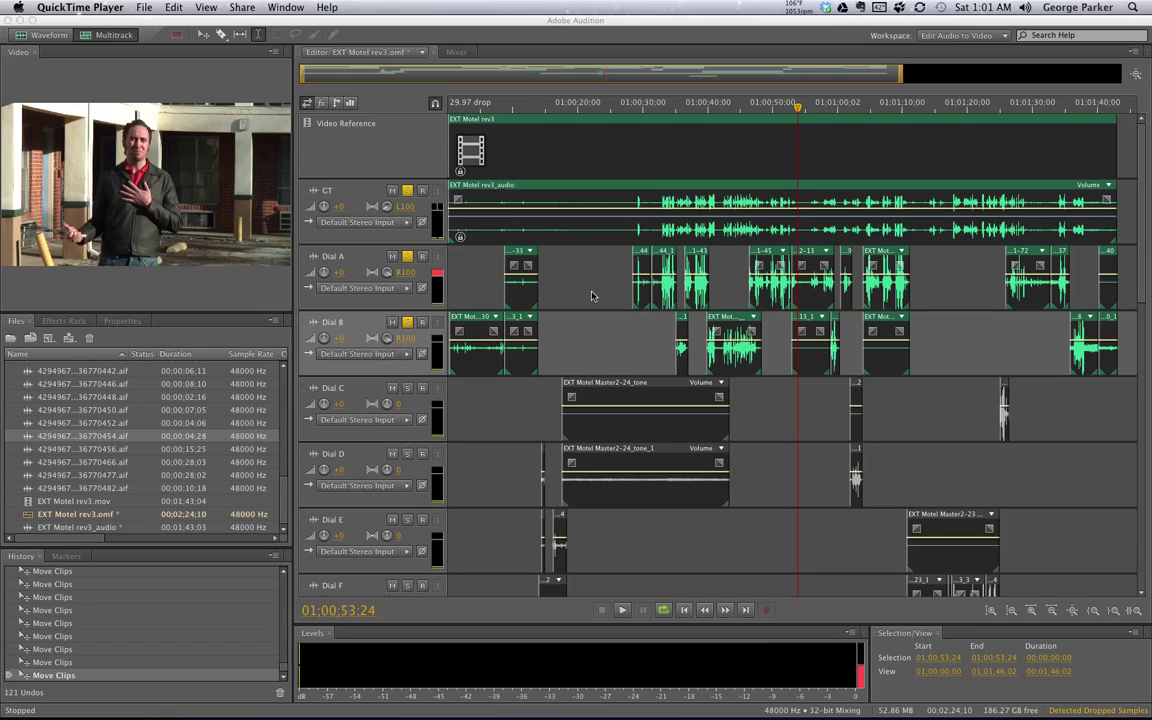
Bring the EXT Motel rev3 session forward and scroll down to Dial G, Dial H and ADR A.
left_click(1145, 233)
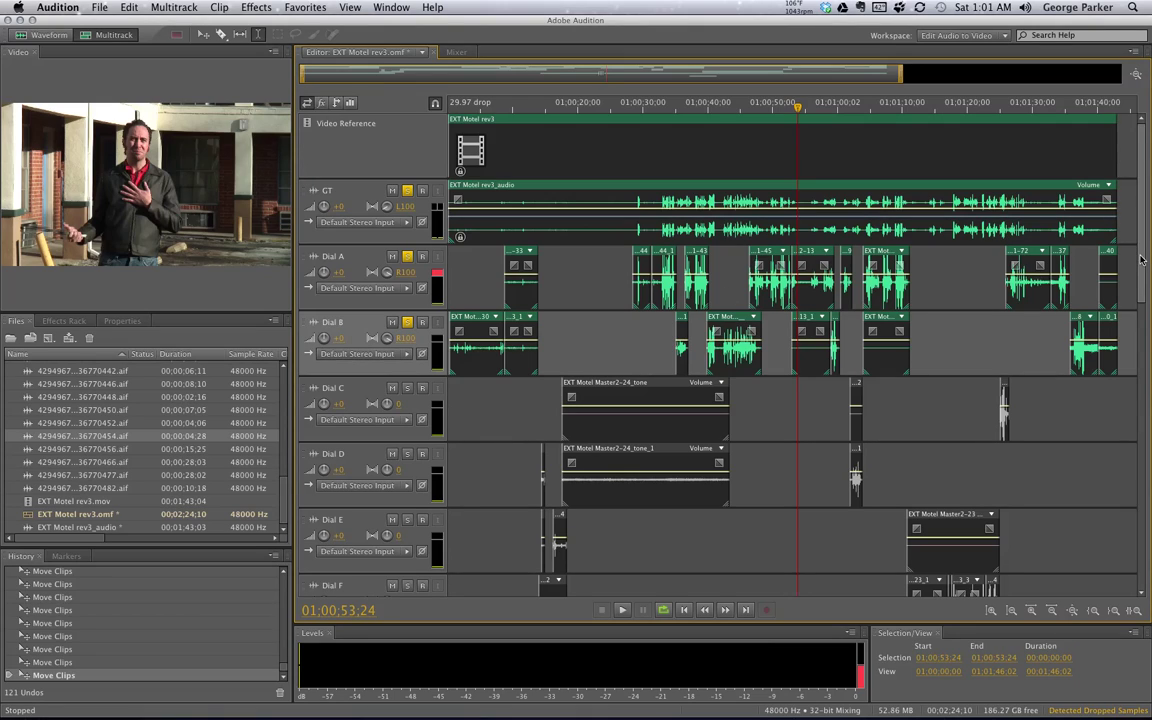
scroll(1028, 232, "down", 1)
scroll(505, 502, "down", 5)
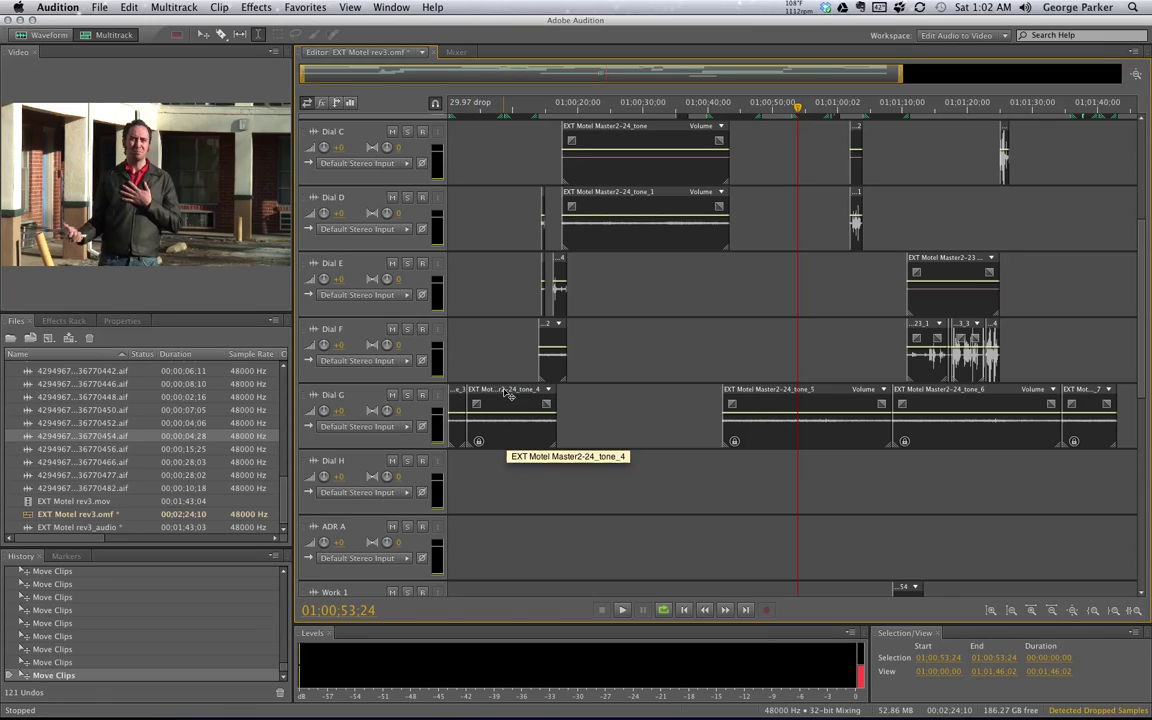
Open and dismiss the Dial G tone_4 clip's context menu without choosing anything.
right_click(504, 390)
left_click(445, 355)
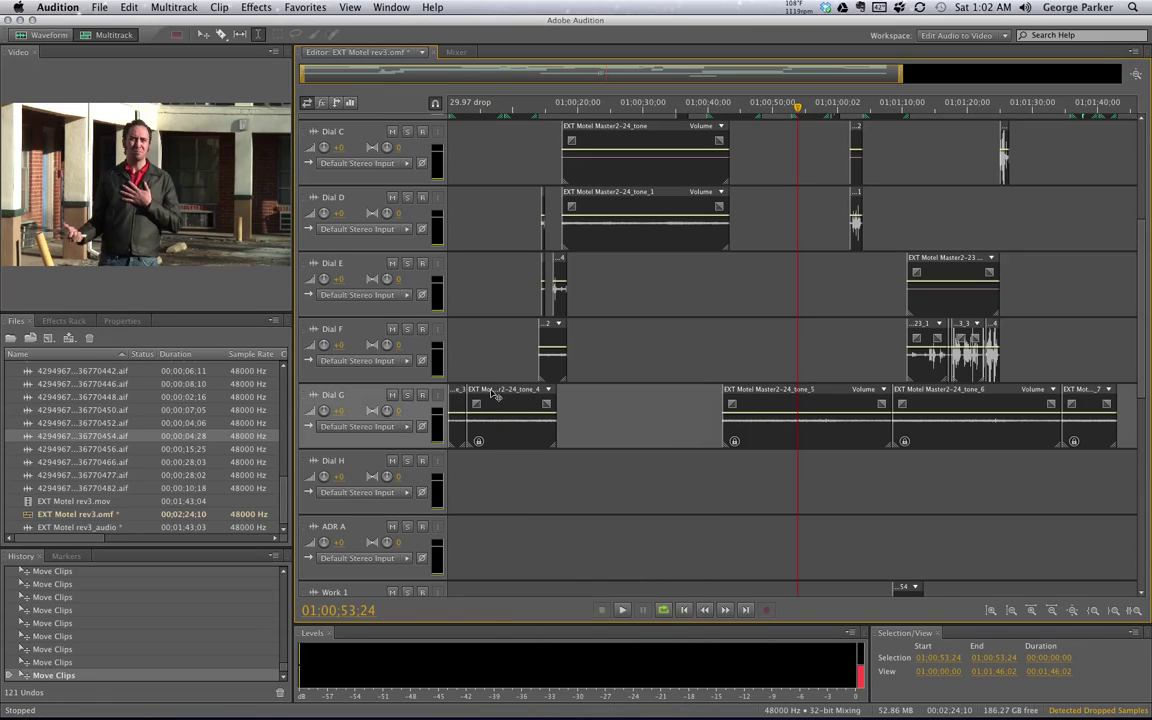
right_click(491, 391)
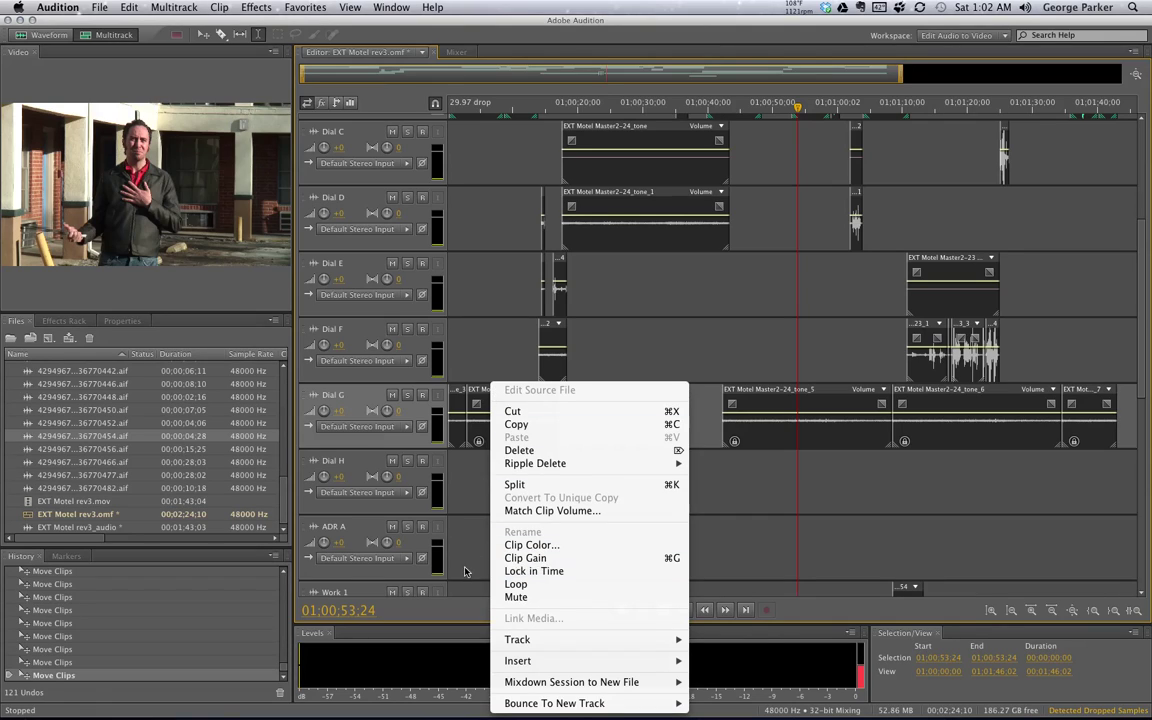
left_click(468, 489)
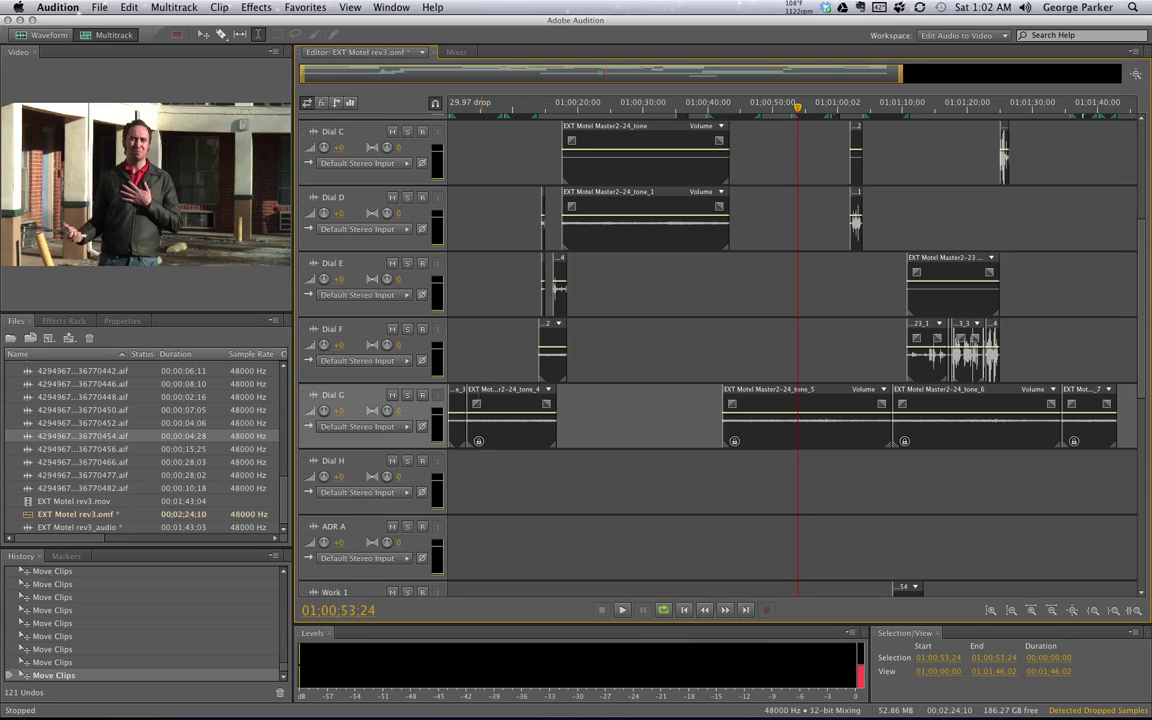
Unsolo the GT, Dial A and Dial B tracks and mute GT.
scroll(413, 190, "up", 2)
scroll(455, 189, "up", 5)
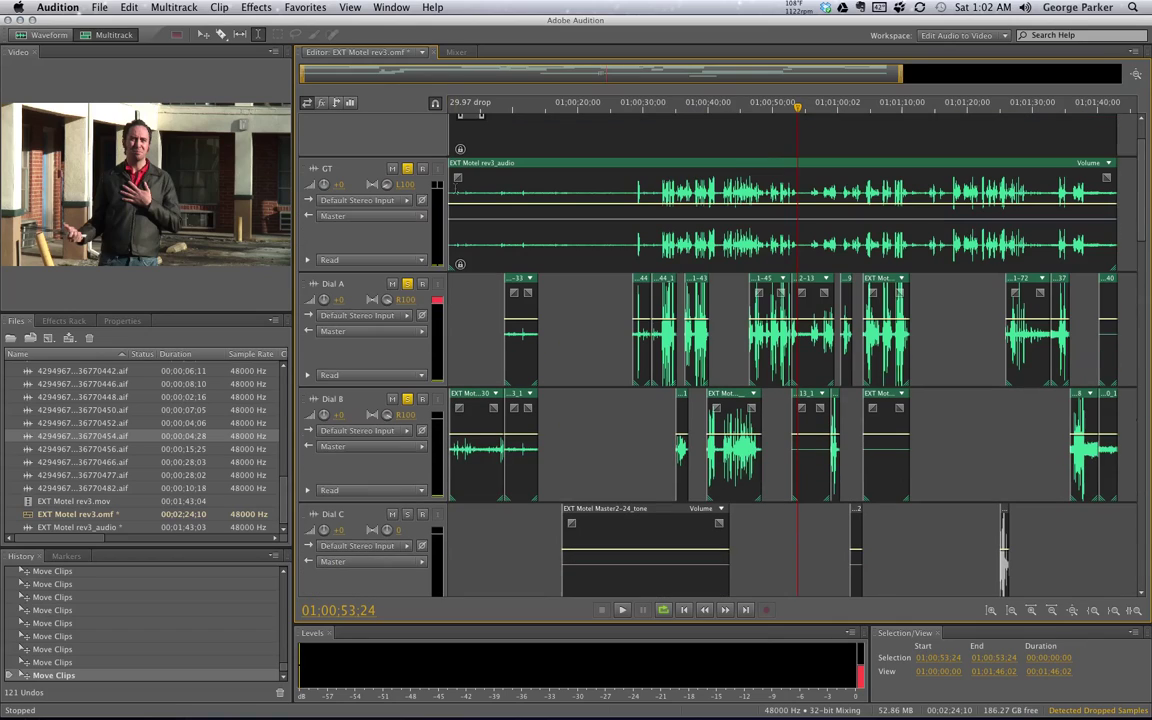
left_click(407, 168)
left_click(407, 283)
left_click(407, 398)
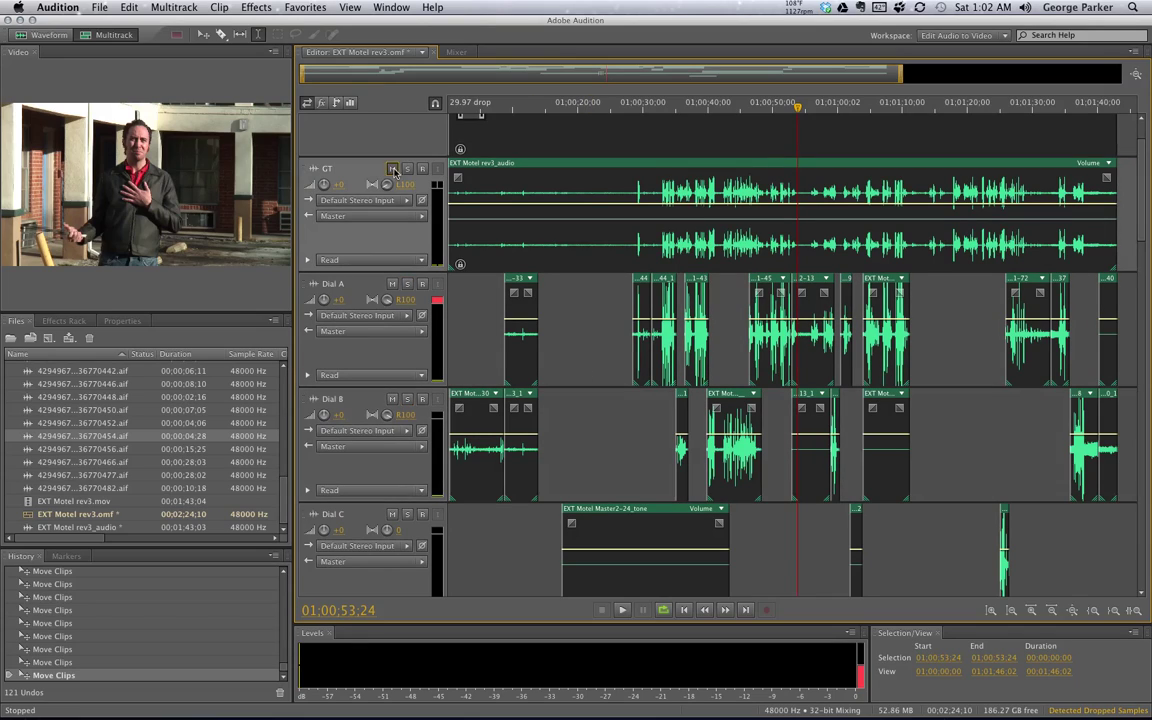
left_click(392, 168)
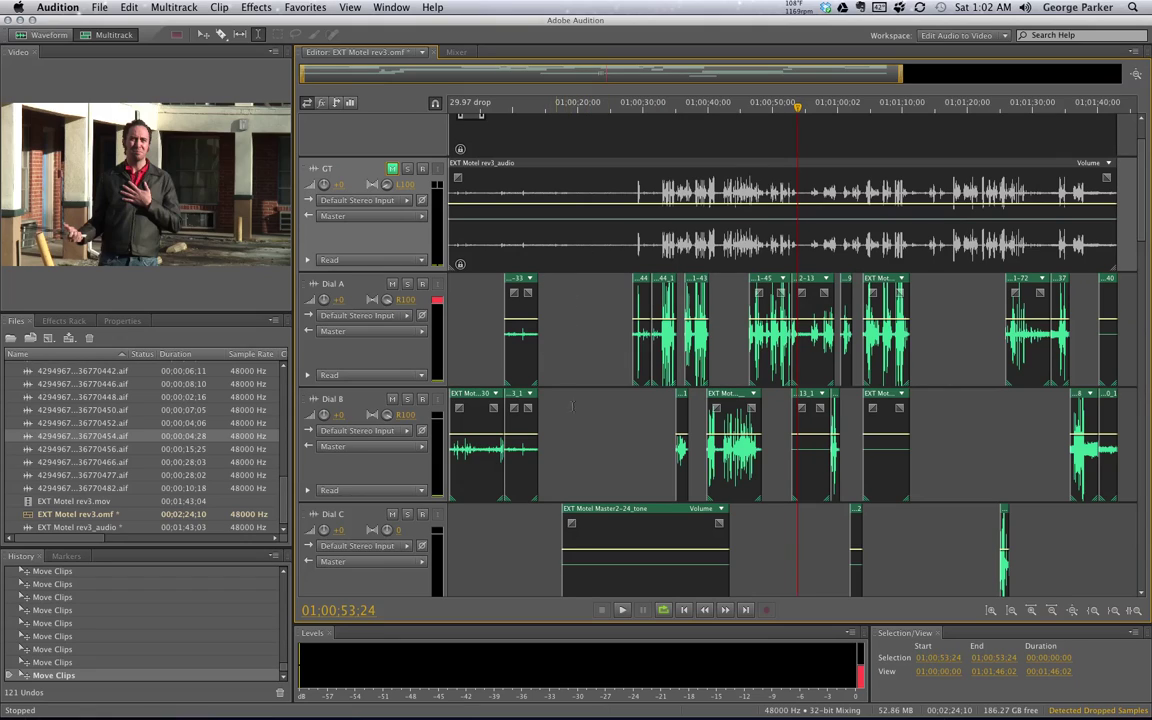
Toggle Lock in Time on selected Dial G clips, undoing the first attempt.
scroll(551, 330, "down", 15)
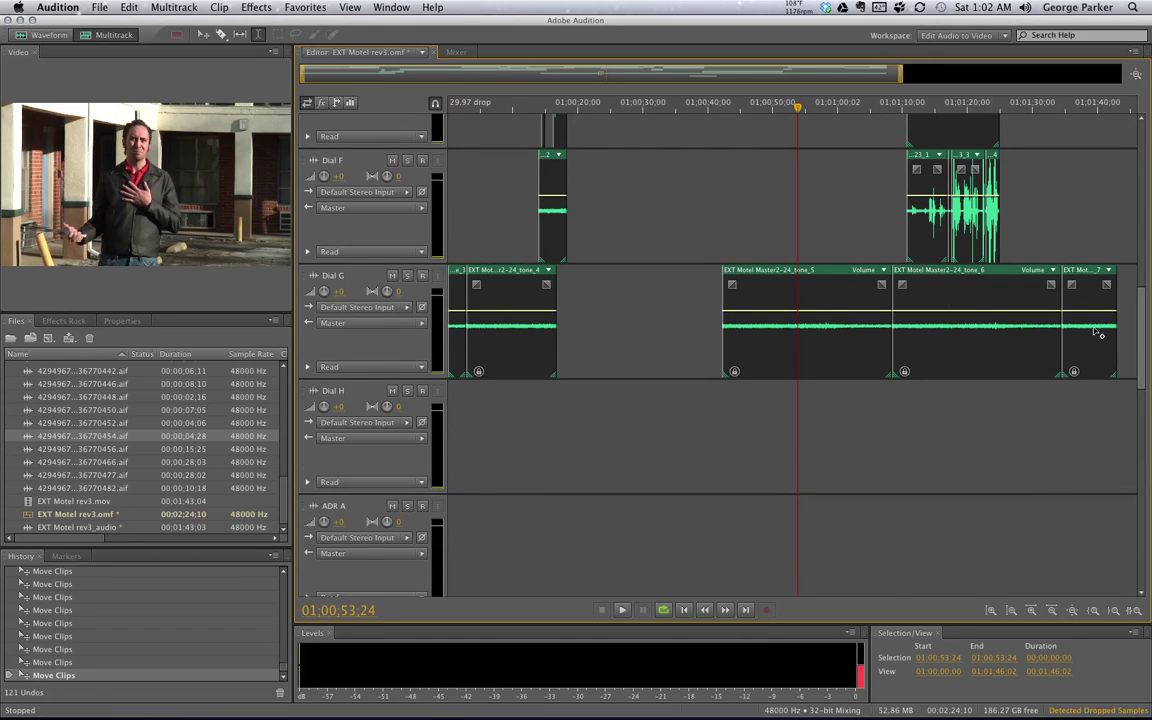
right_click(501, 274)
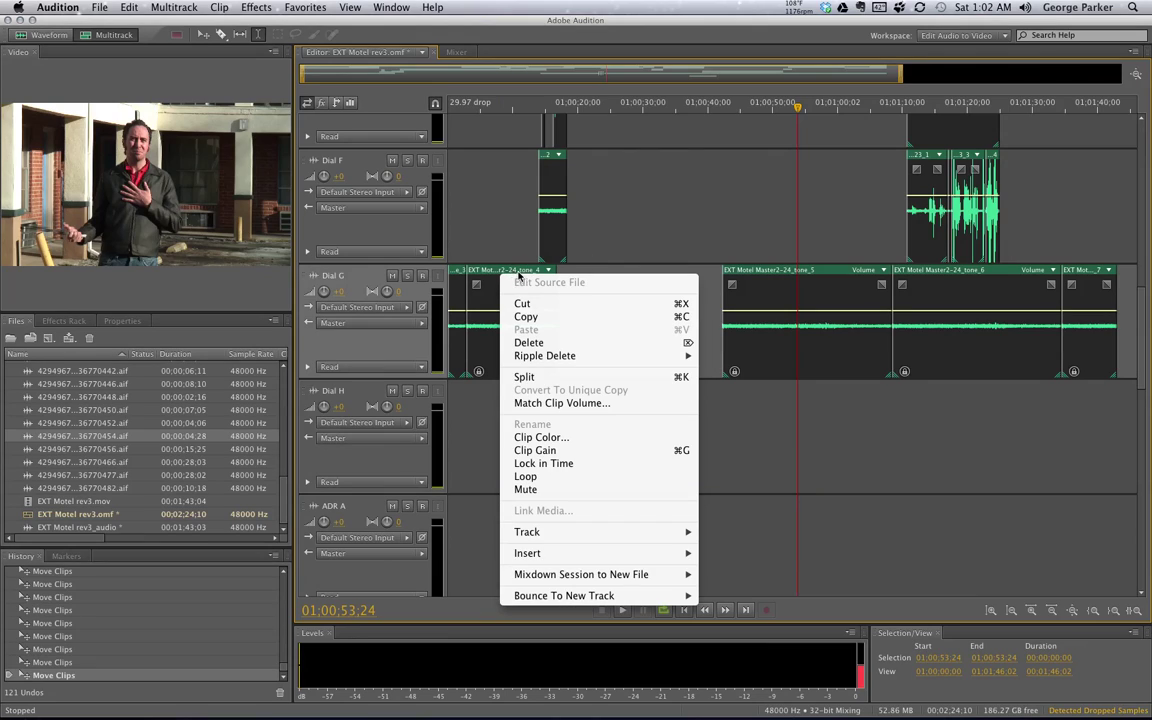
left_click(557, 465)
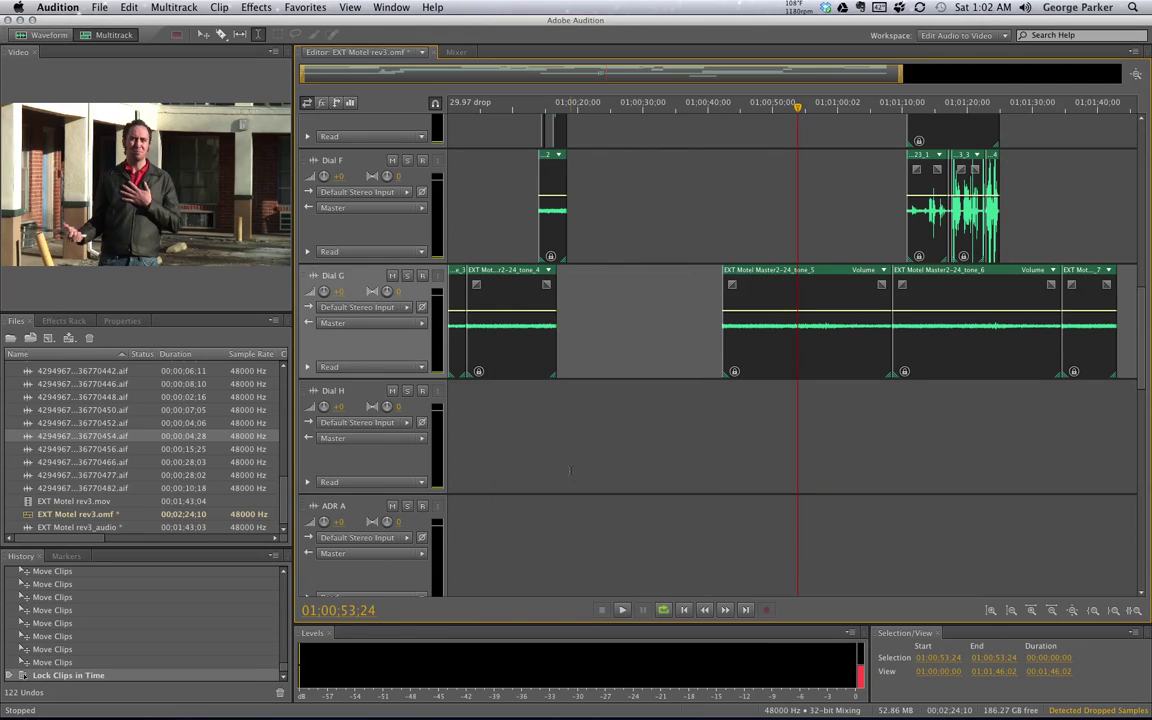
key("super+z")
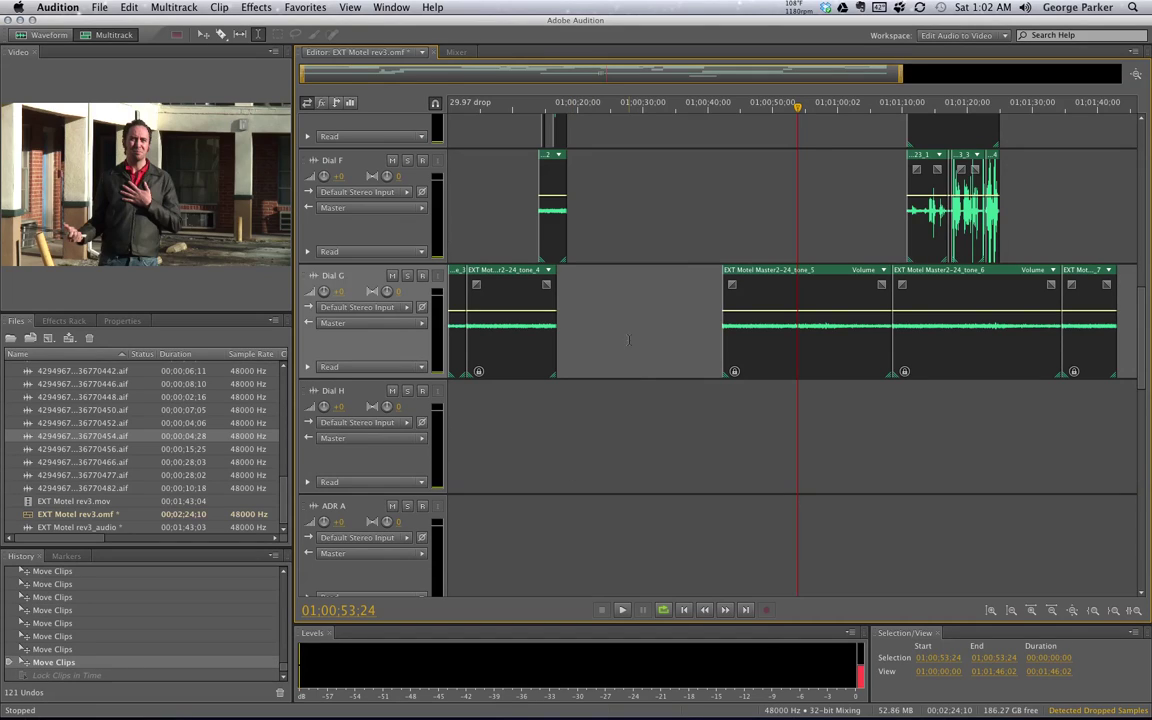
key("super+a")
left_click(633, 374)
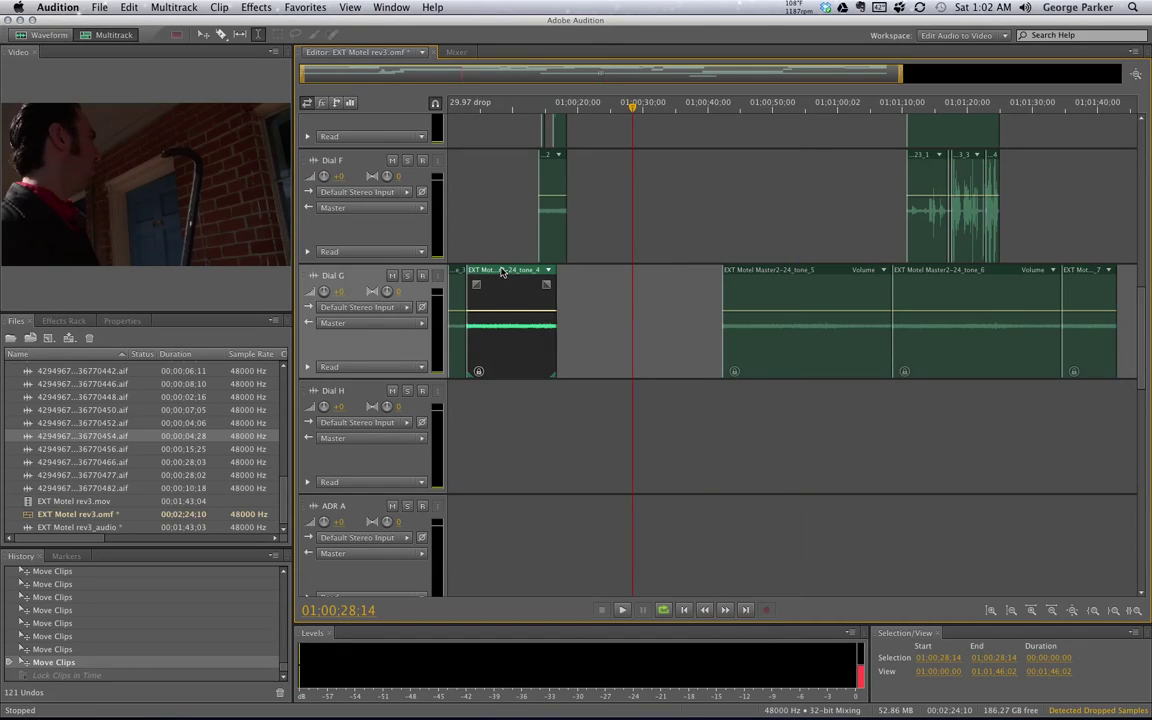
right_click(505, 271)
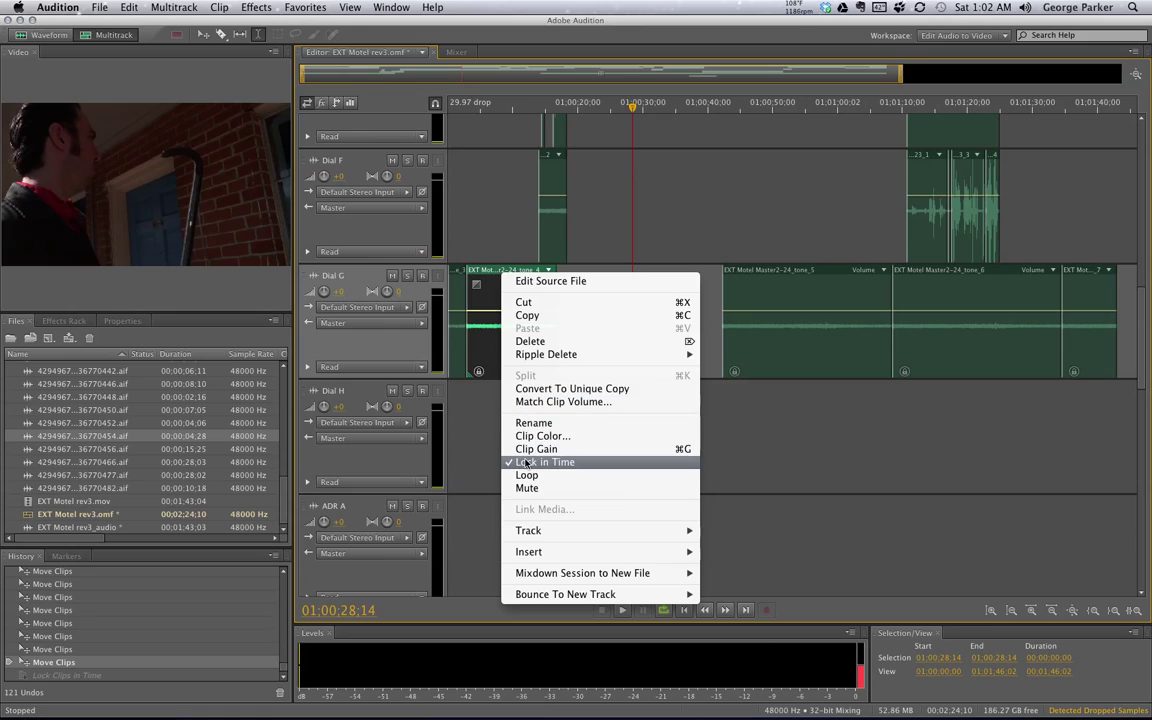
left_click(530, 462)
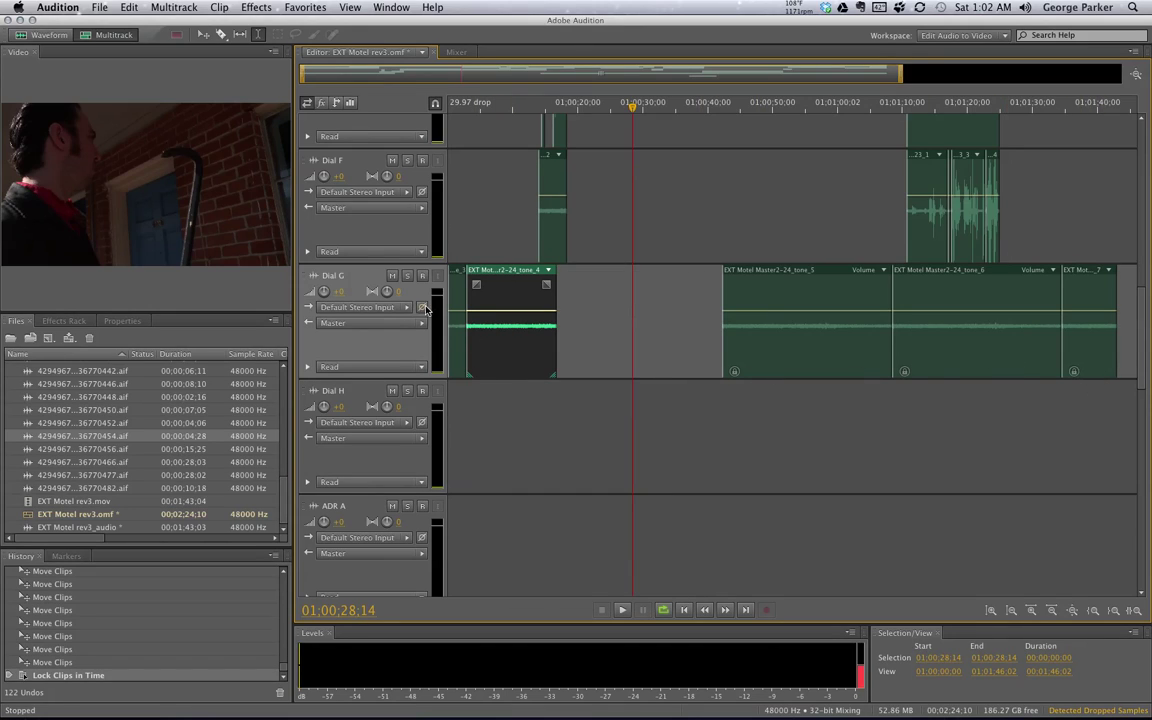
right_click(505, 276)
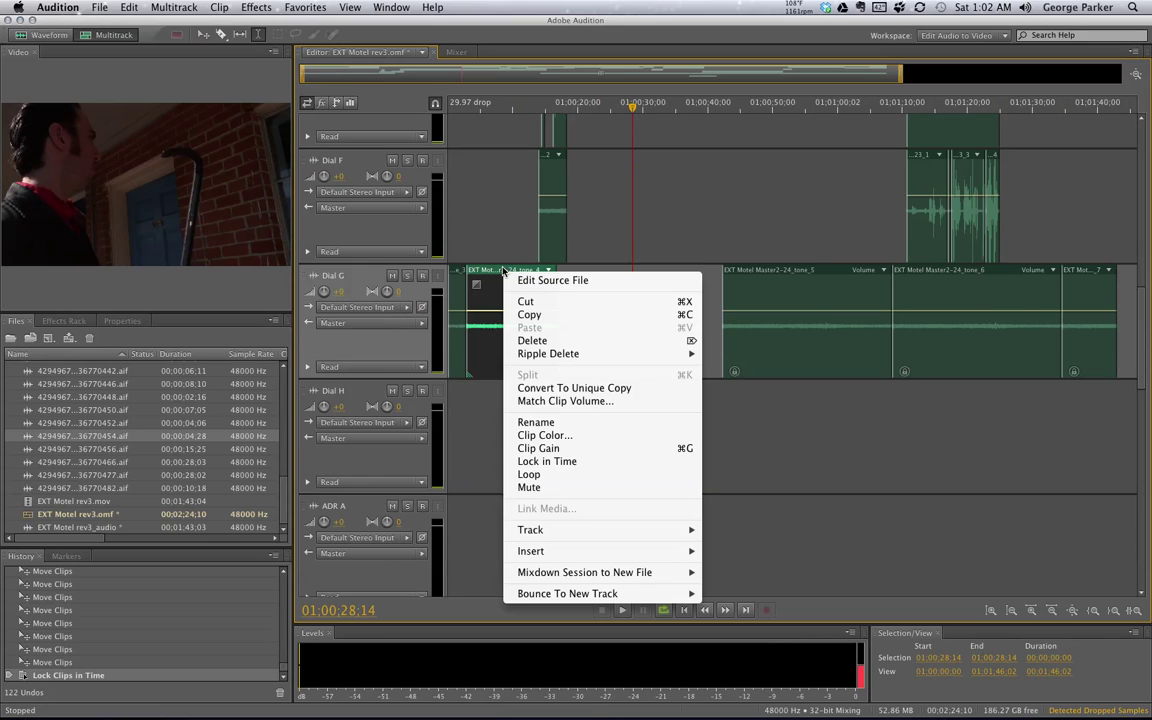
left_click(556, 462)
Select all clips in the Dial G track and uncheck Lock in Time.
right_click(506, 275)
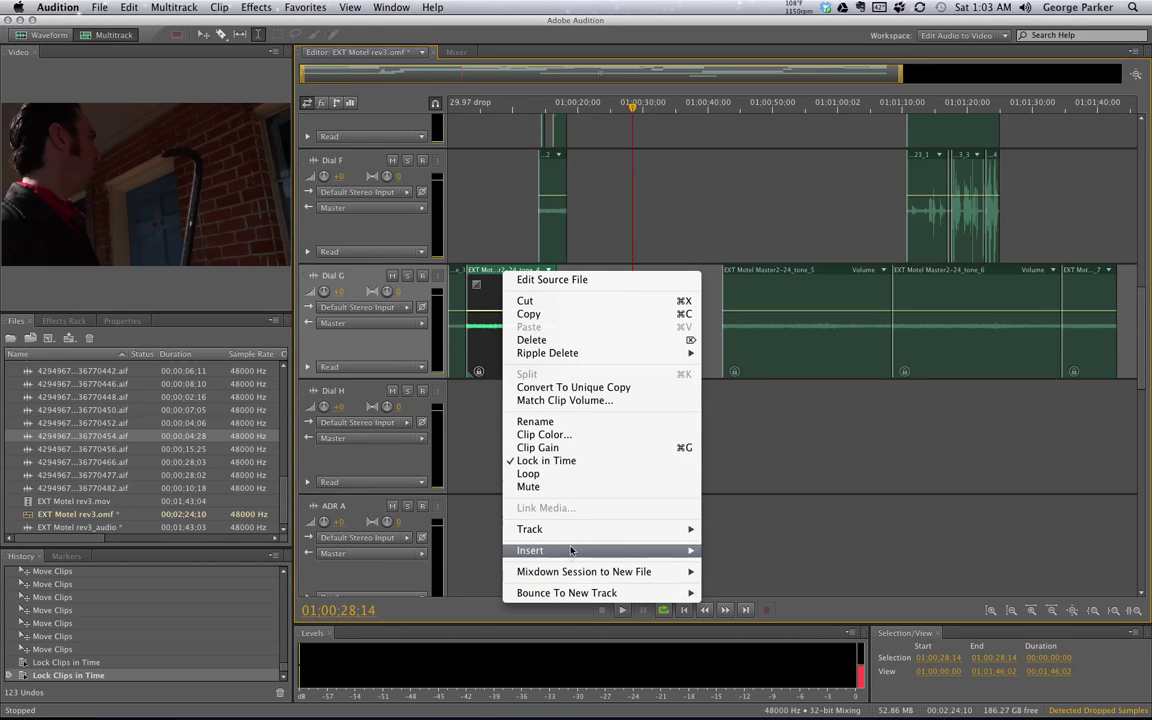
mouse_move(600, 529)
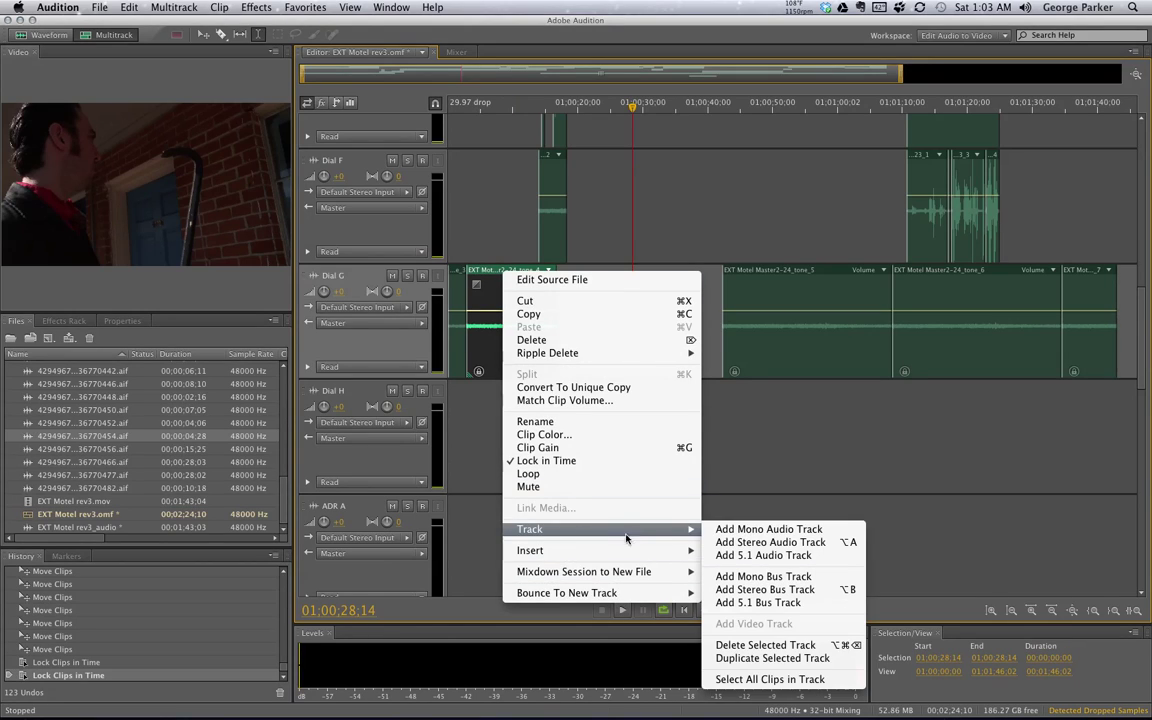
left_click(748, 679)
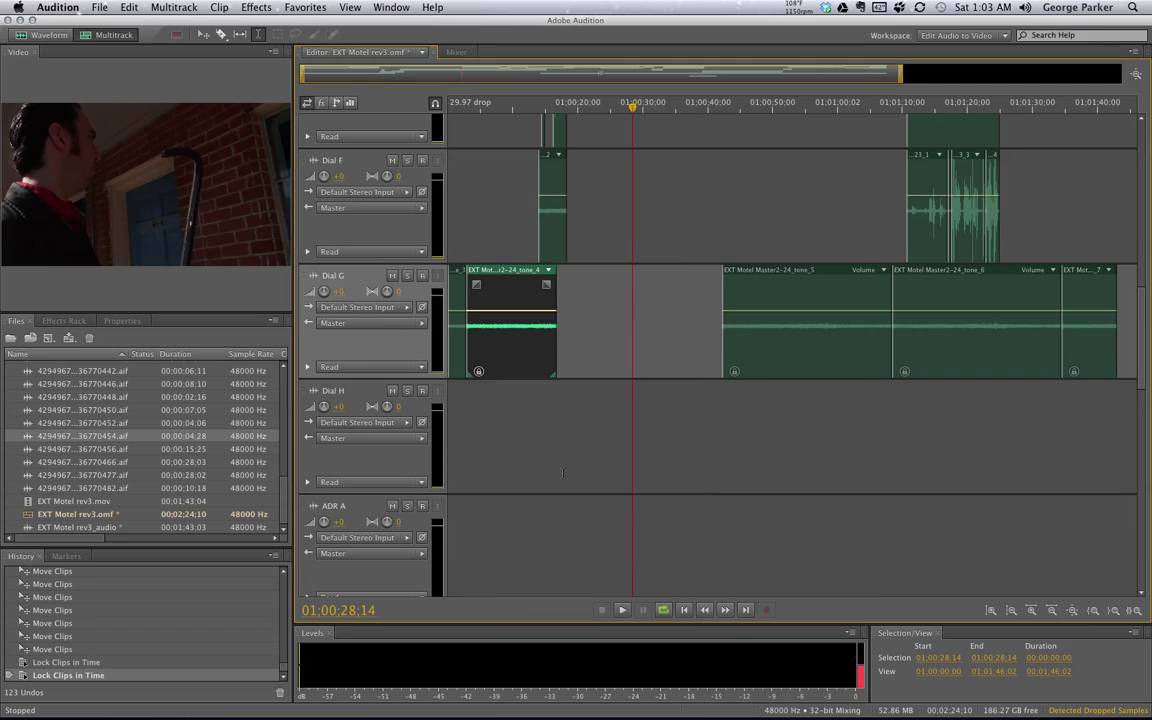
right_click(501, 274)
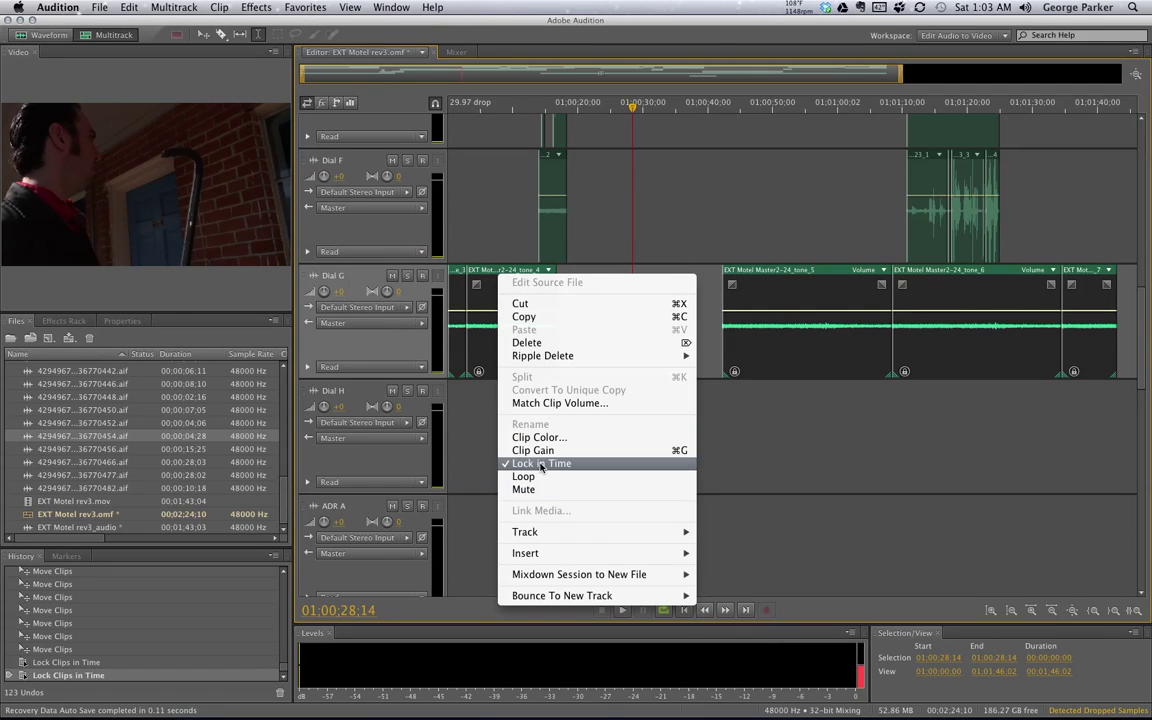
left_click(541, 463)
Return the playhead to 01:00:15:00 and zoom the view to about 01:00:06–01:00:20.
key("space")
scroll(579, 373, "up", 10)
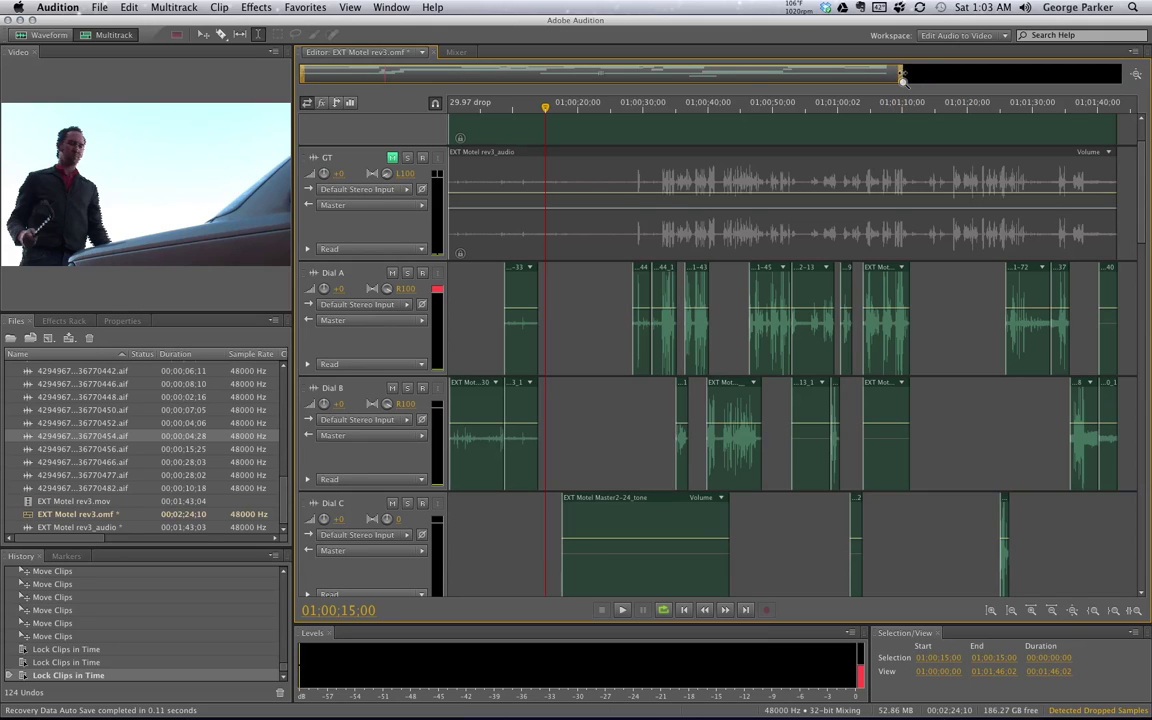
left_click_drag(902, 78, 521, 75)
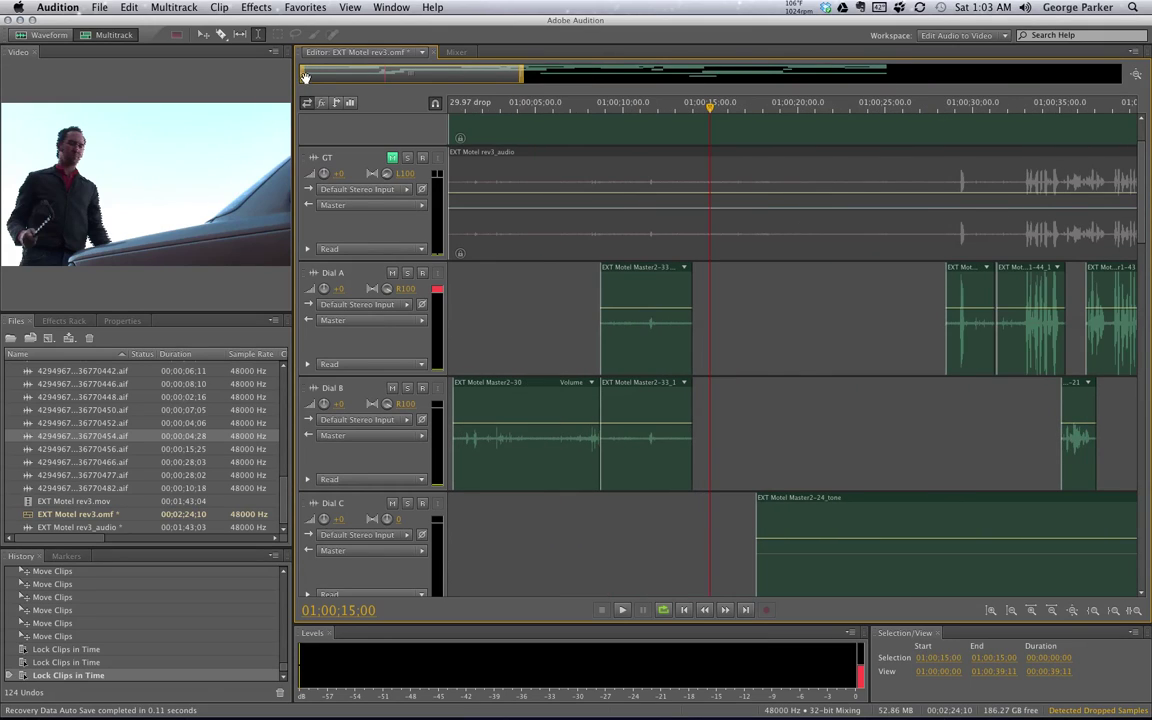
left_click_drag(305, 76, 352, 74)
left_click_drag(519, 75, 408, 82)
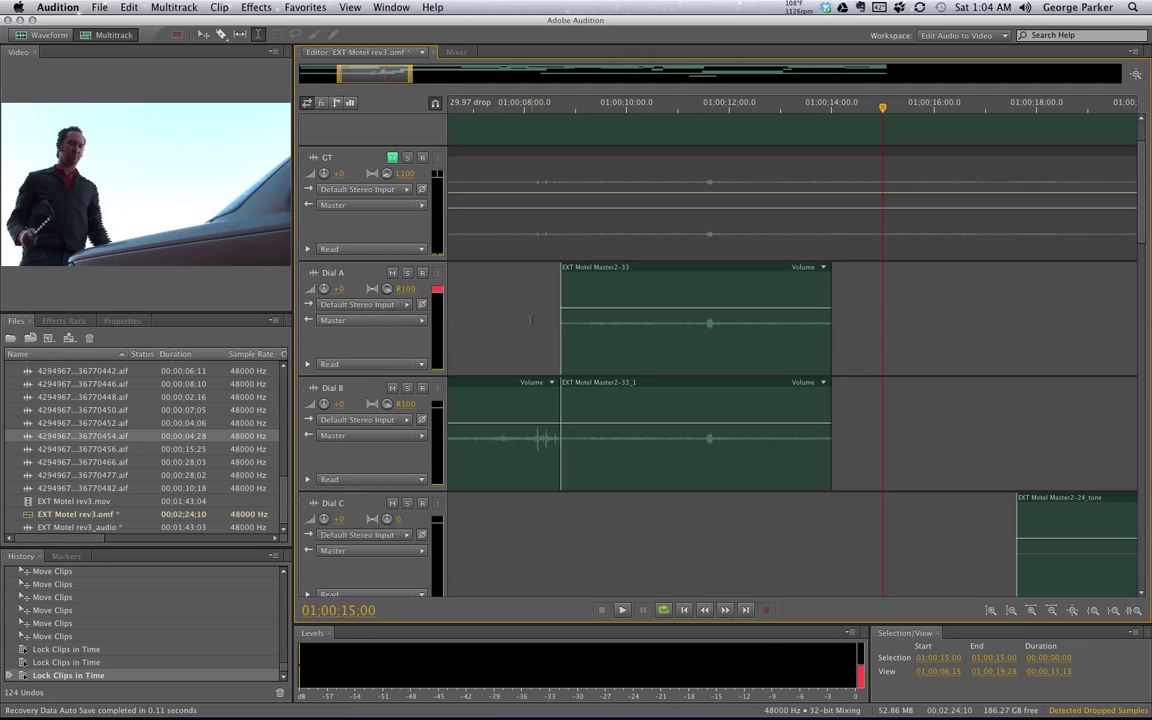
key("alt+minus")
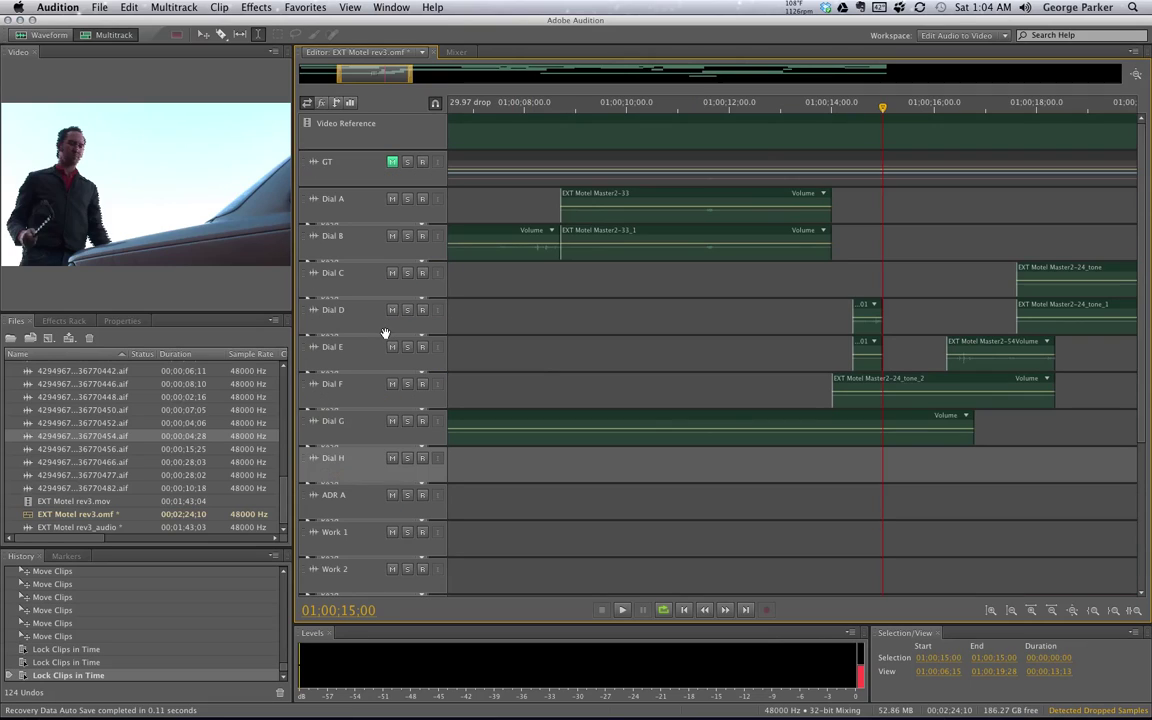
key("alt+minus")
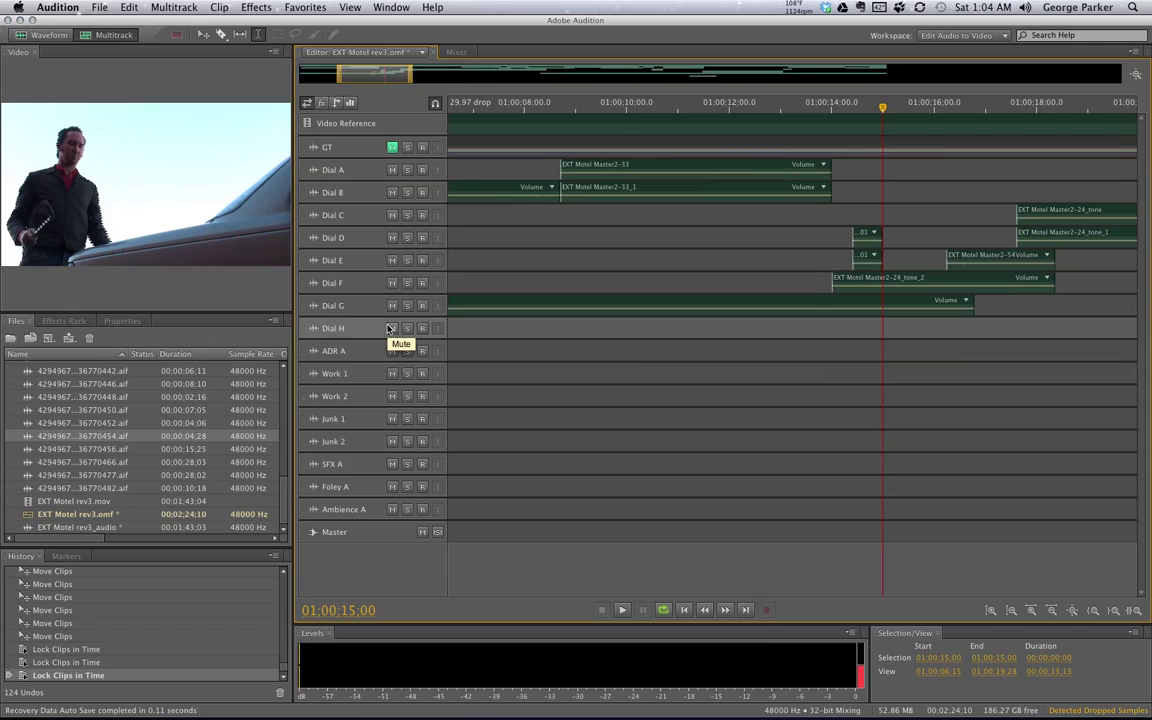
key("alt+equal")
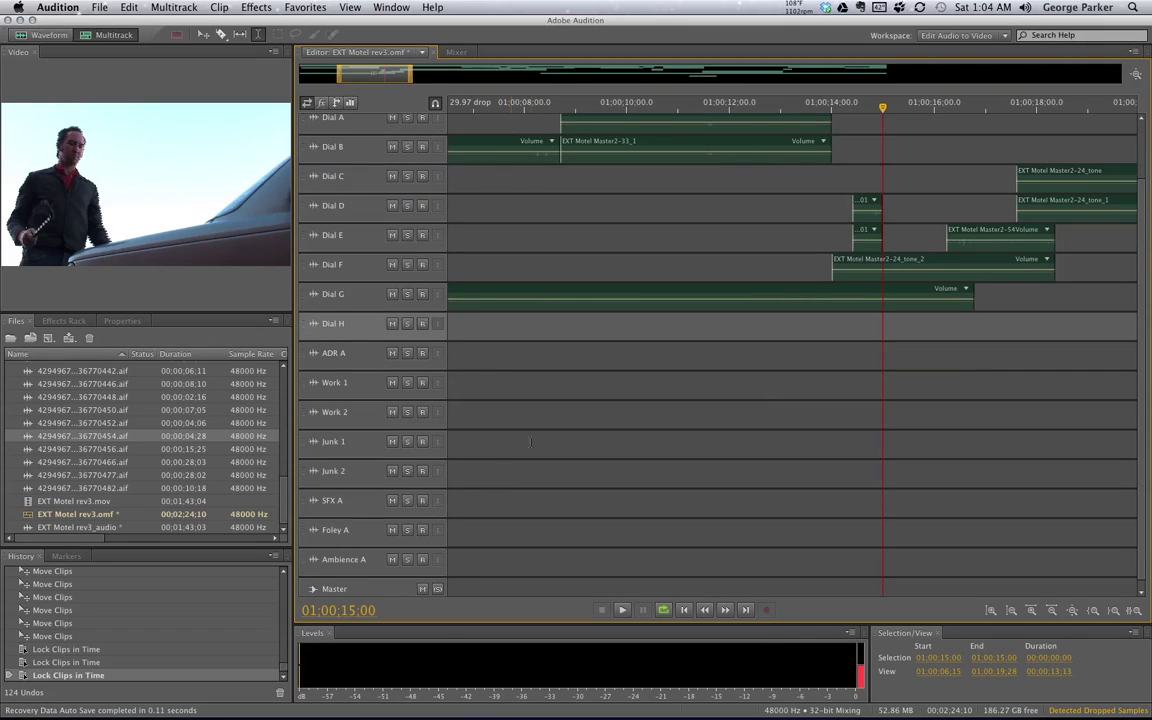
scroll(1028, 226, "up", 3)
left_click(750, 183)
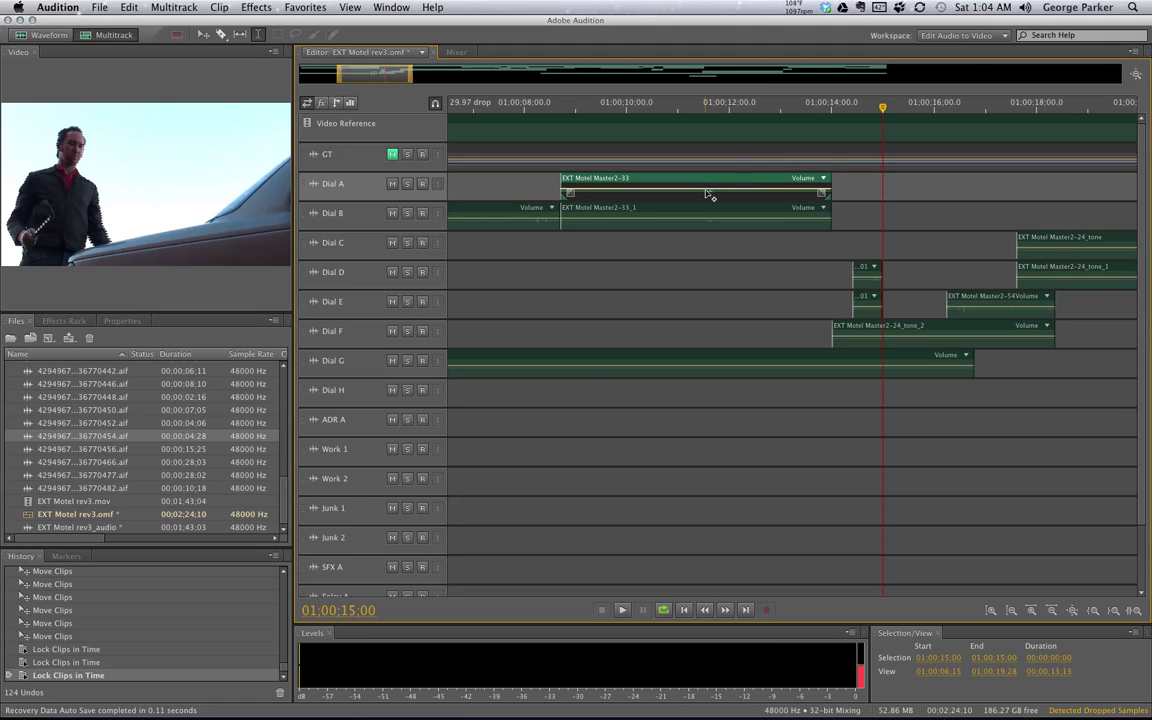
scroll(365, 193, "up", 3)
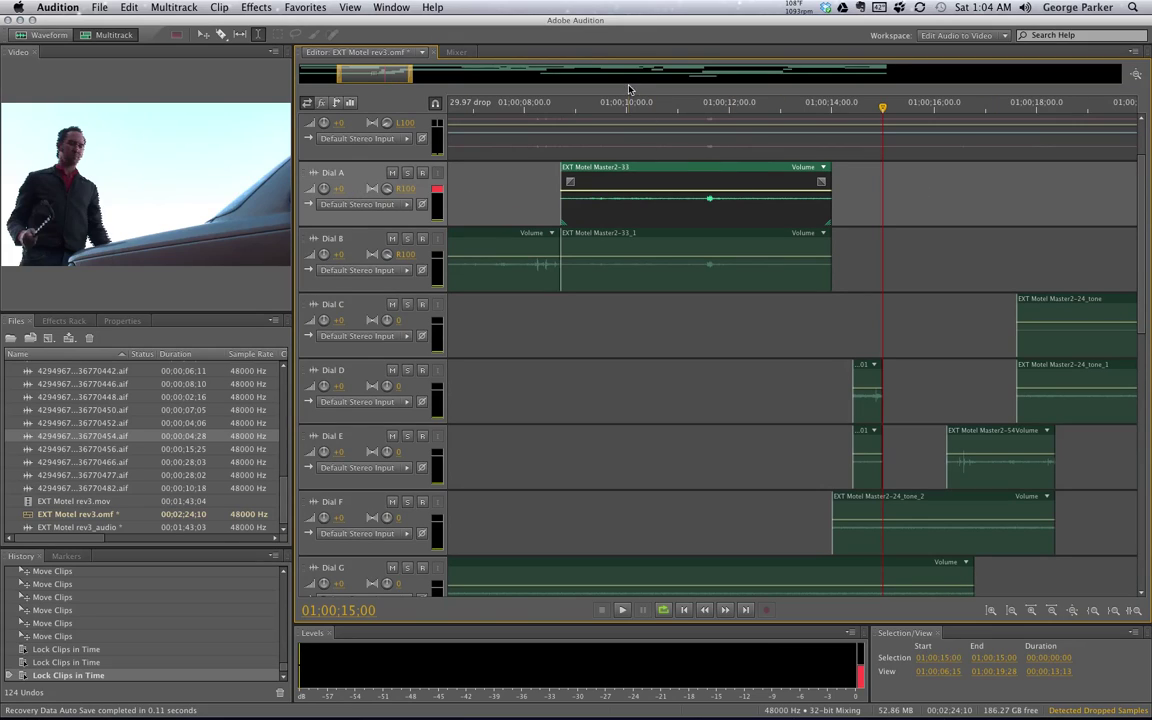
Mark 01:00:08:13–01:00:14:04 and select the Master2-33 clips on Dial A and Dial B.
left_click(548, 108)
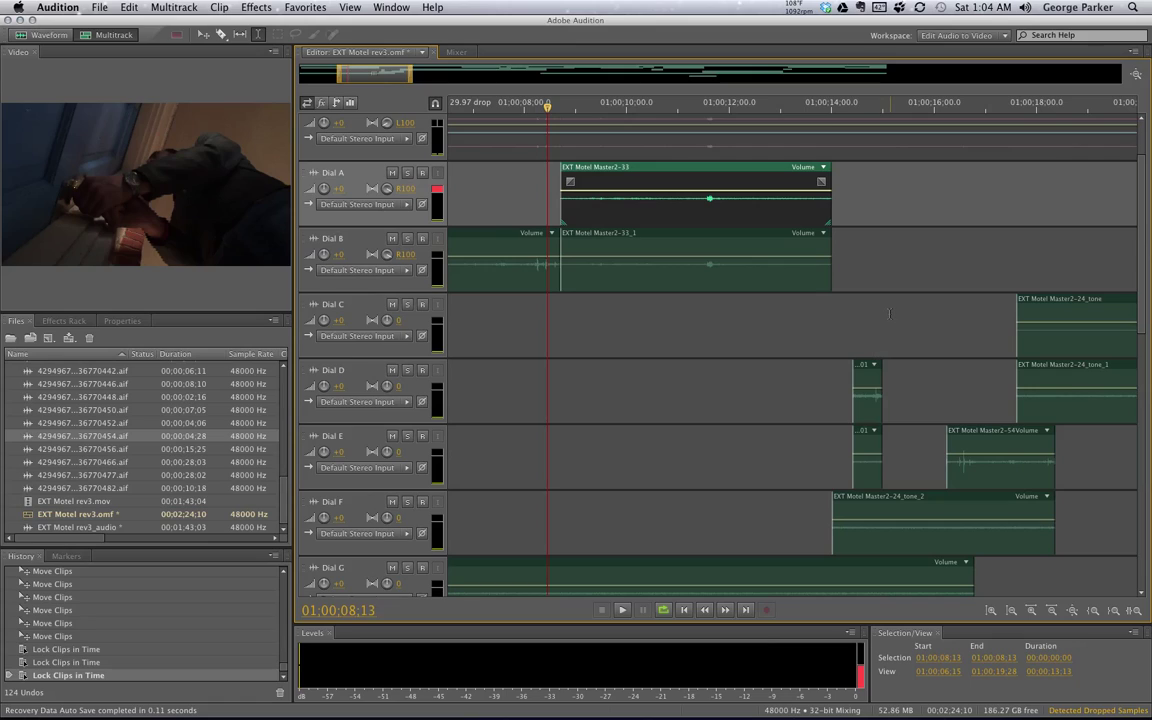
key("shift+End")
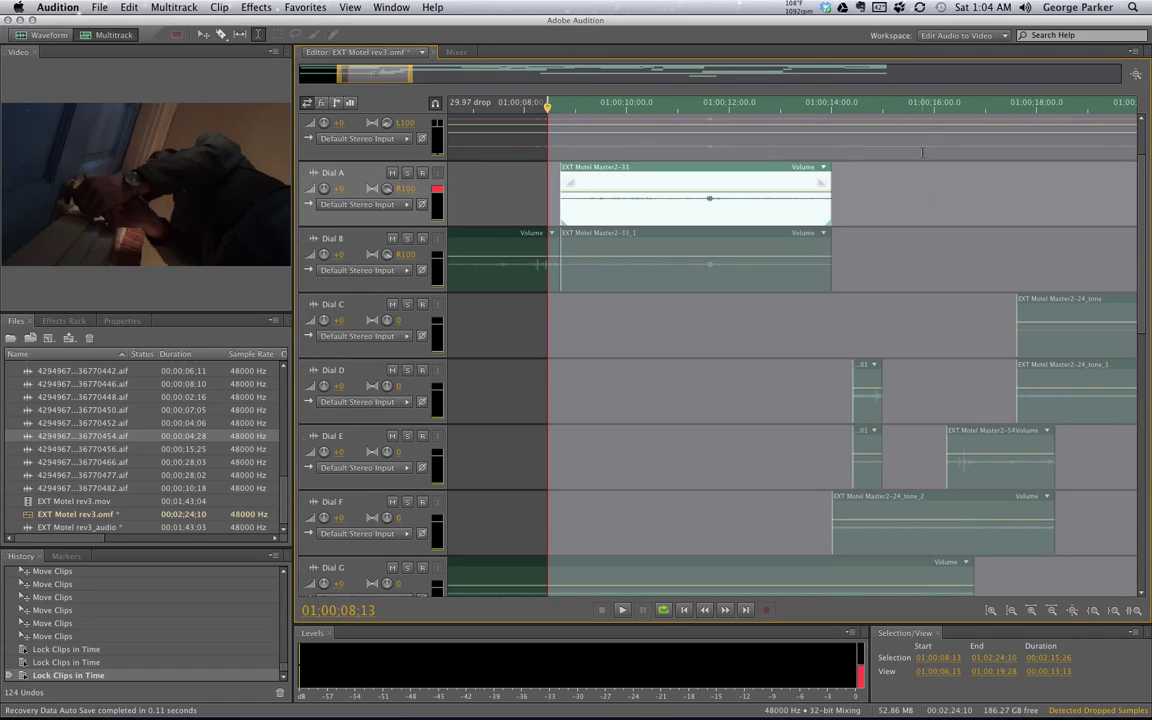
left_click(838, 108)
left_click(838, 110, "shift")
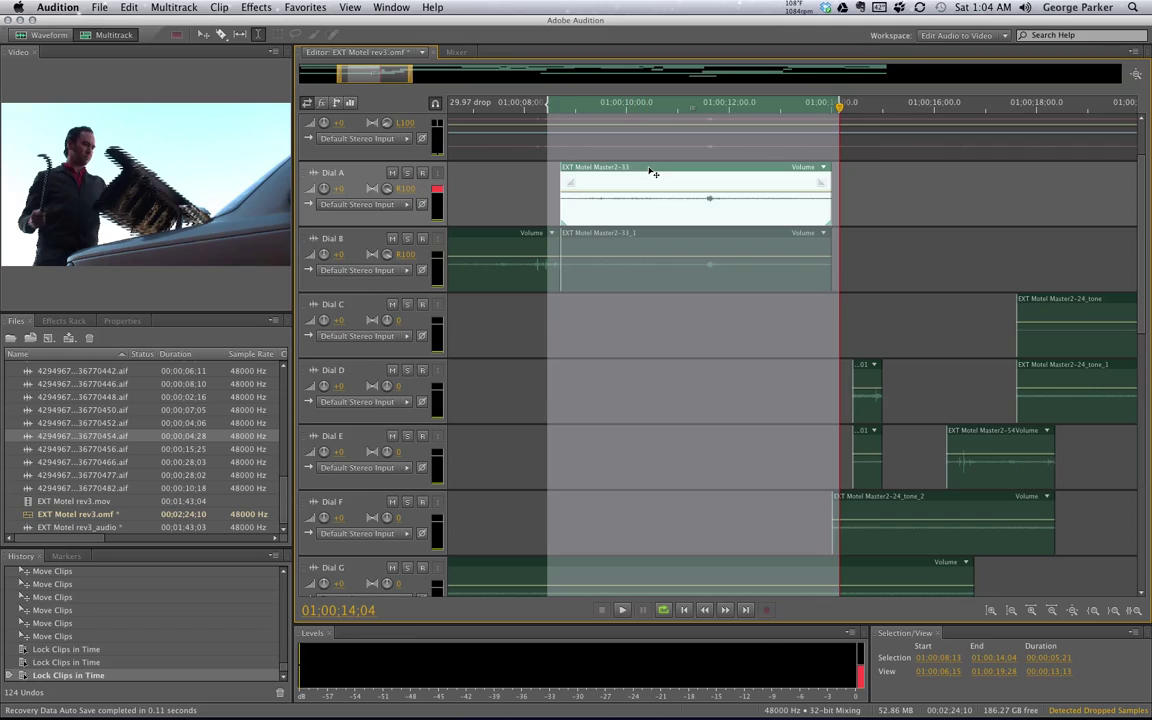
left_click(672, 241)
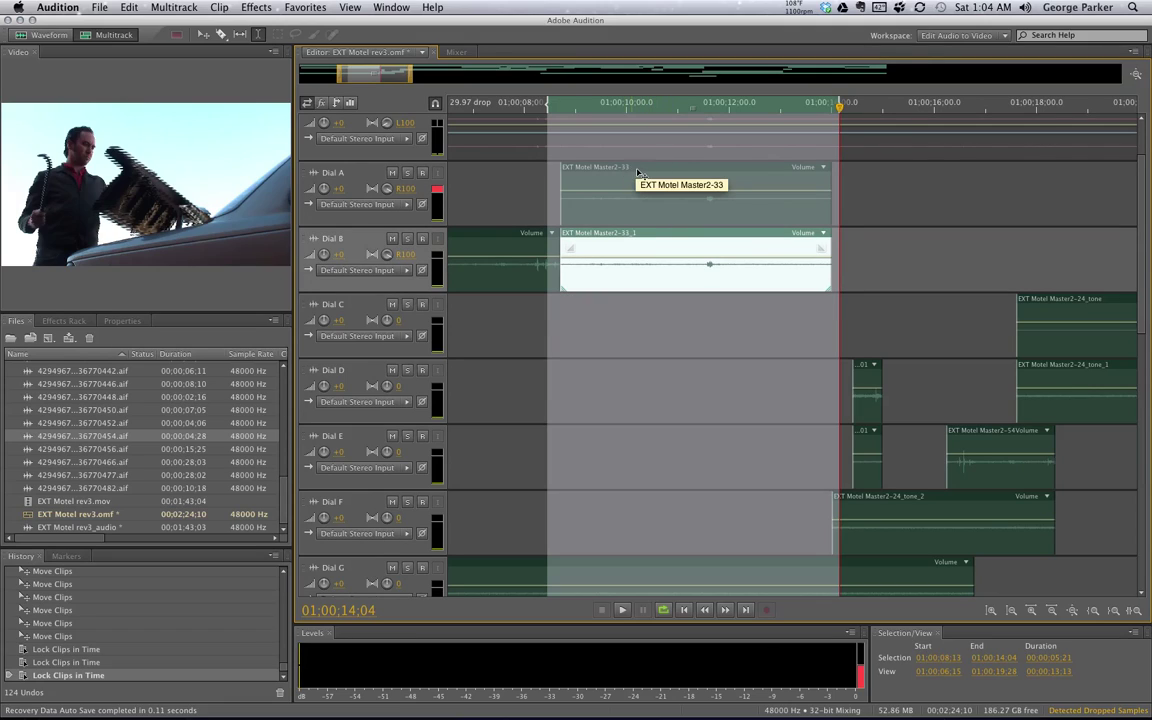
left_click(638, 173)
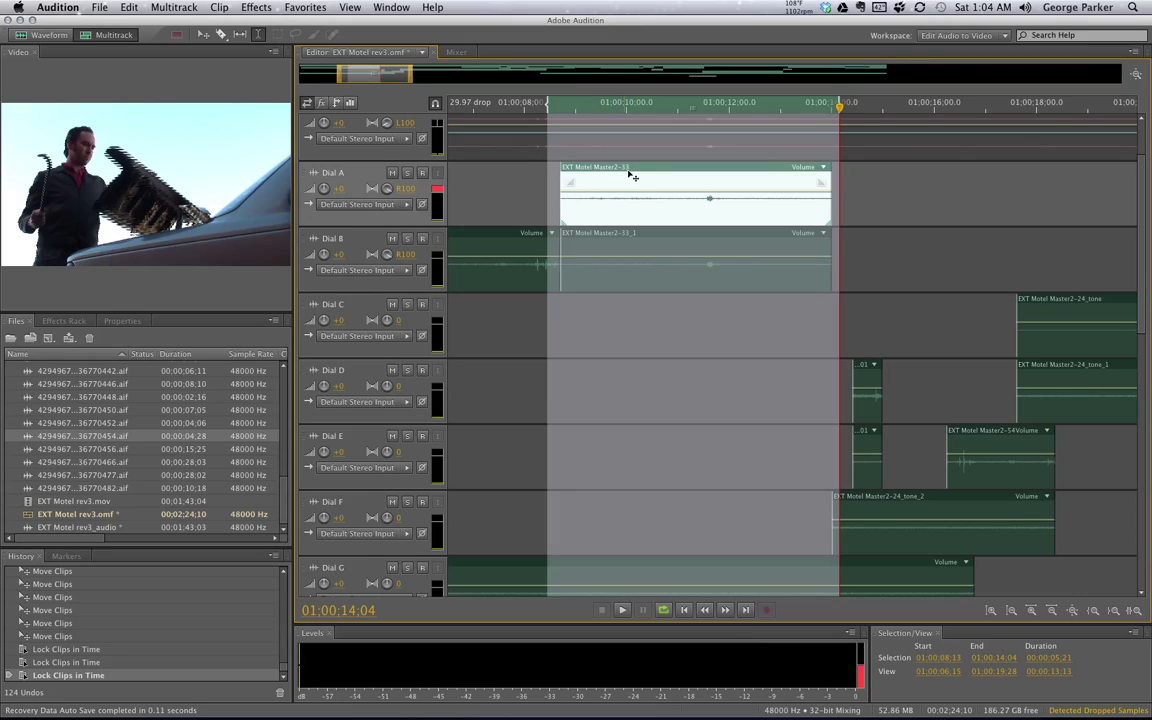
left_click(628, 236)
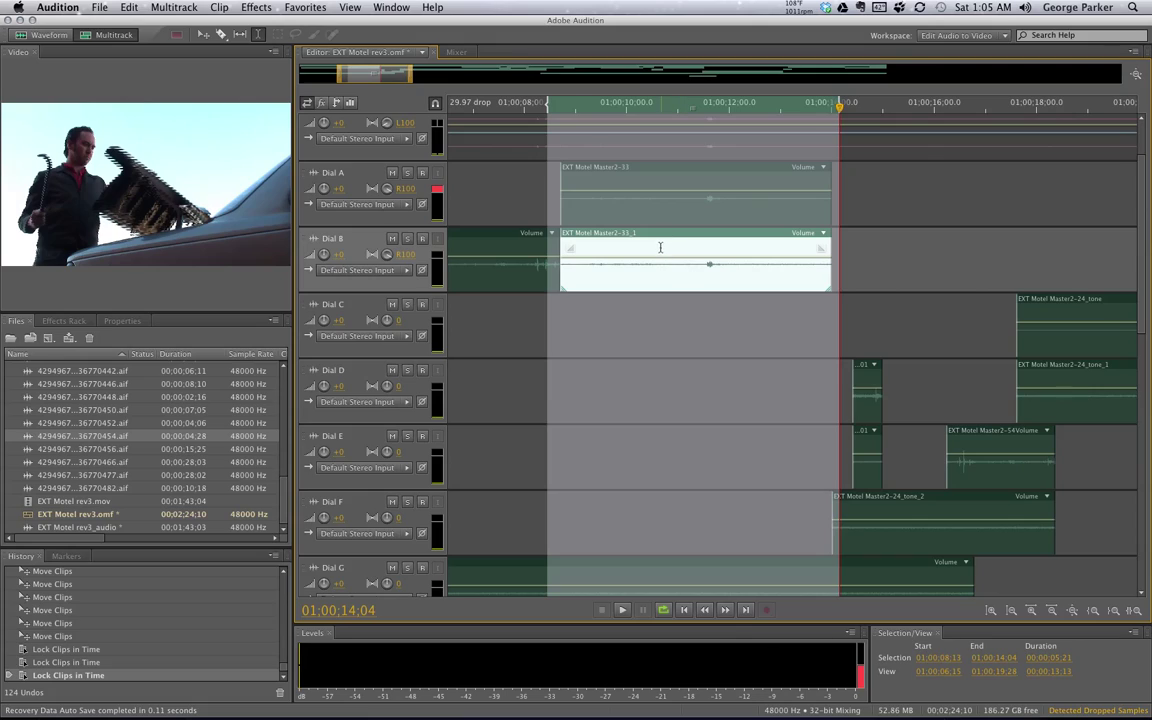
left_click(648, 168)
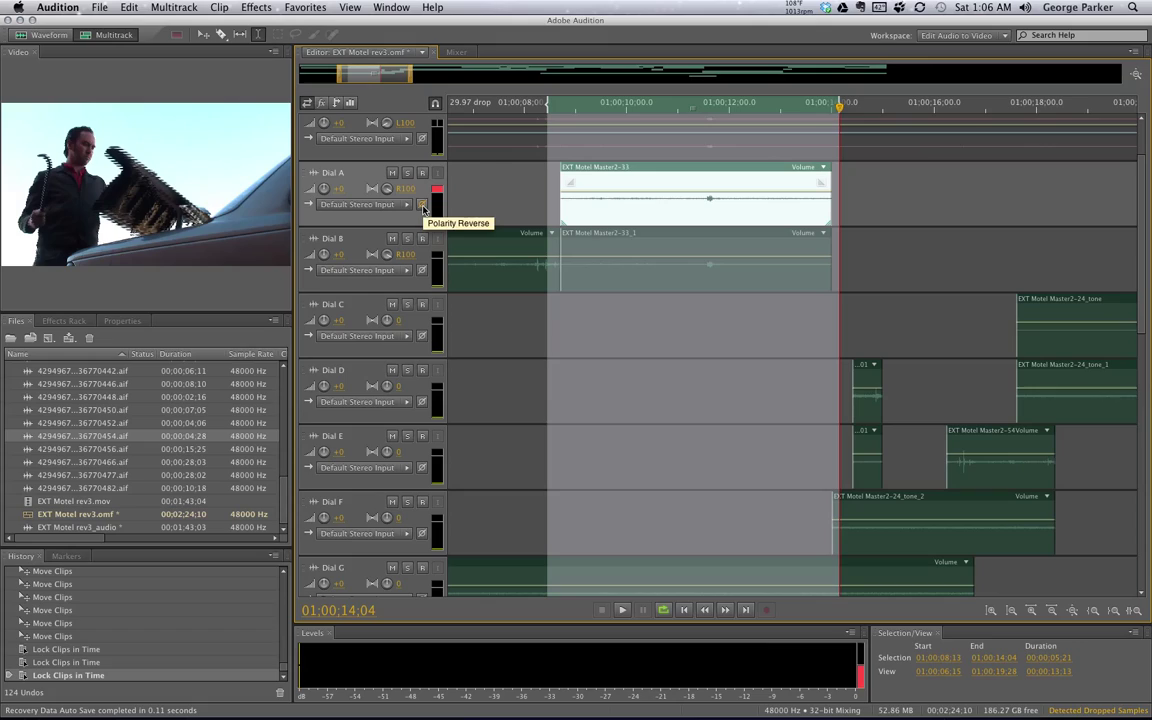
Try Dial A's polarity and input monitoring toggles, then briefly play the range.
left_click(422, 205)
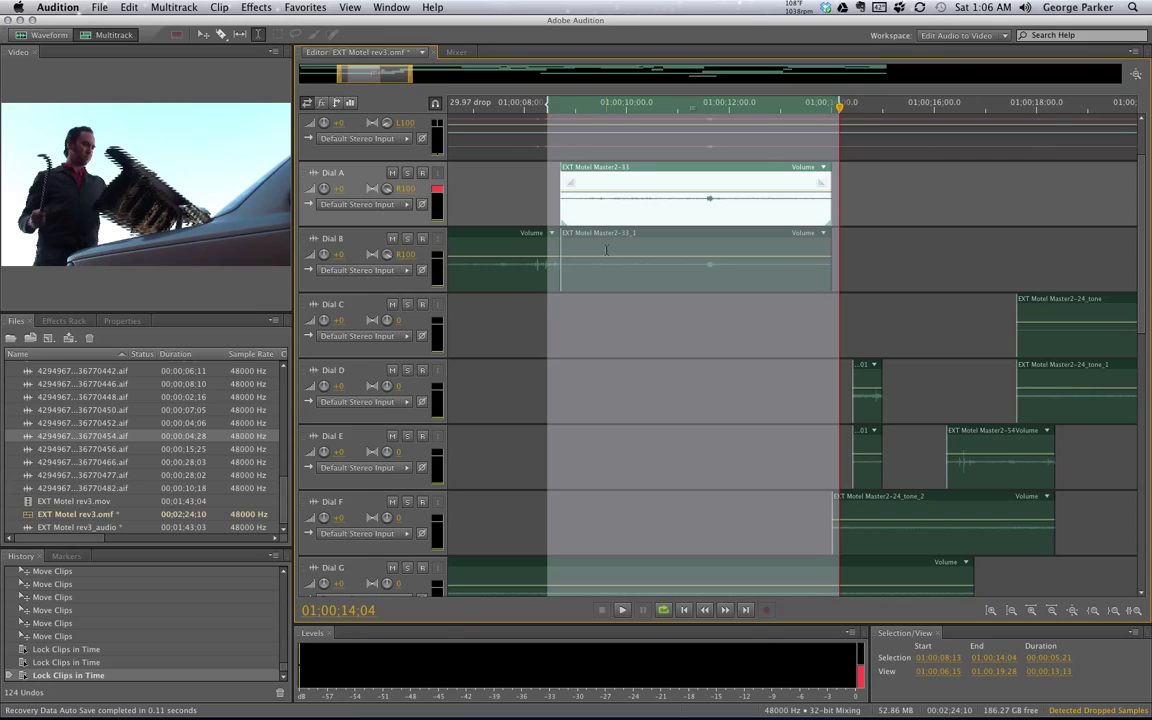
left_click(421, 204)
left_click(421, 204)
key("space")
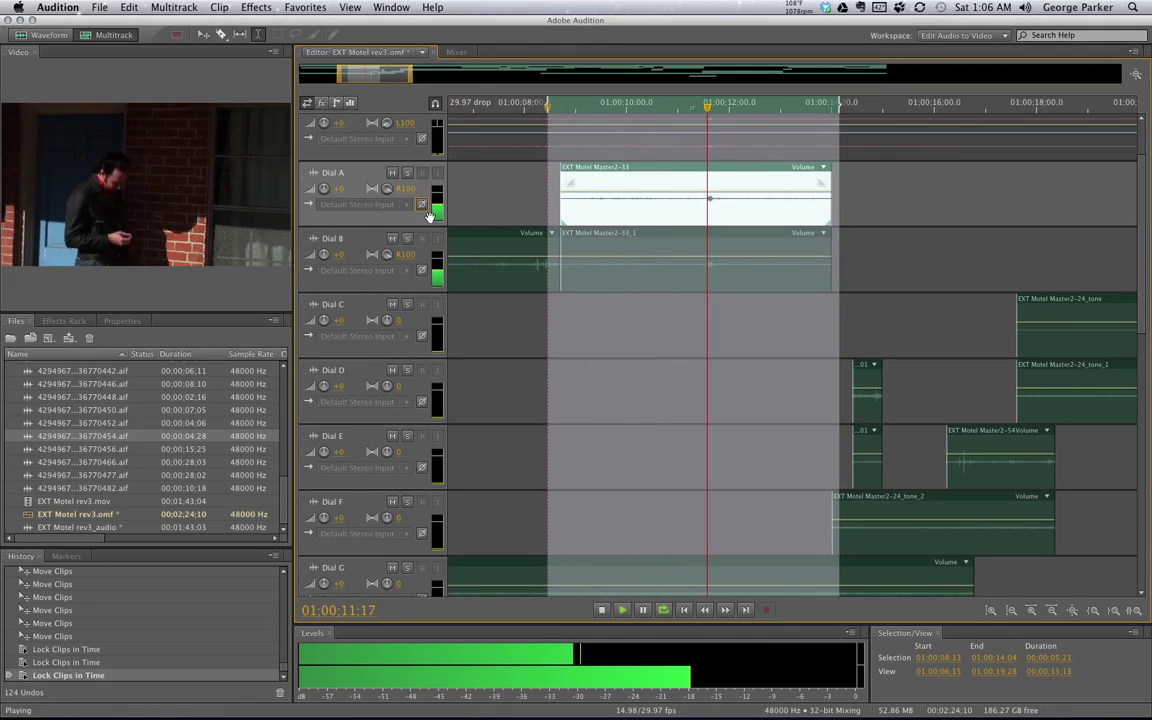
key("space")
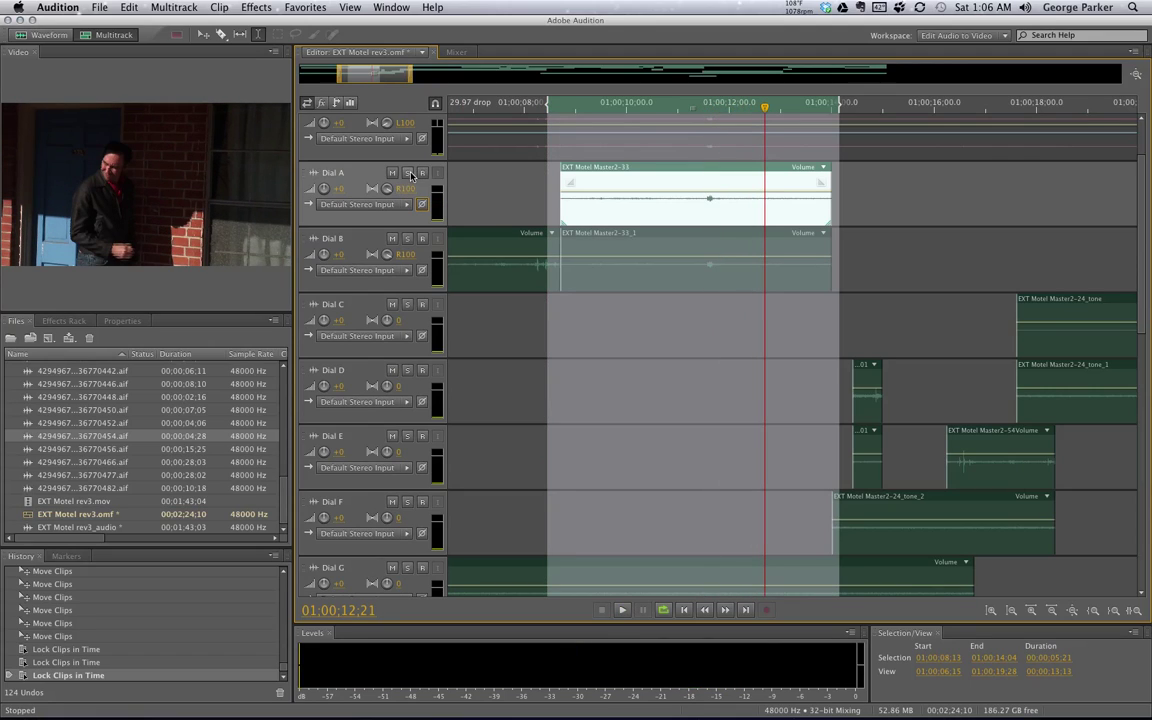
Solo Dial A and Dial B and play both clips from 01:00:08:23.
left_click(407, 173)
left_click(407, 238)
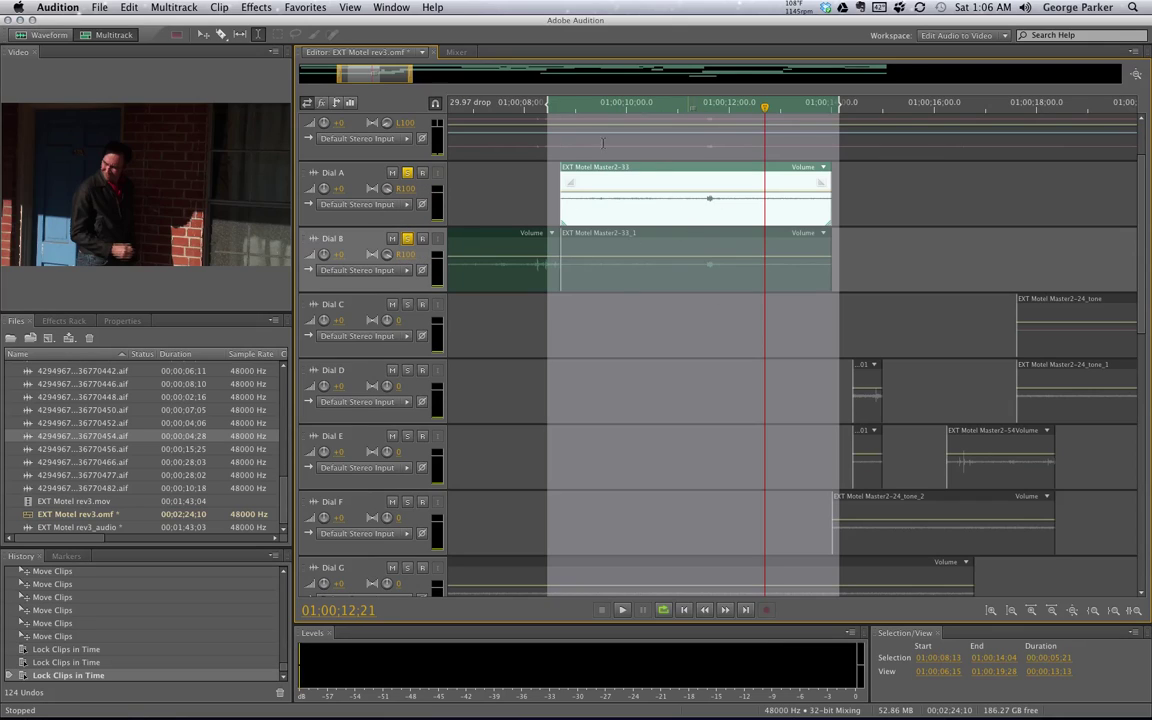
left_click(566, 104)
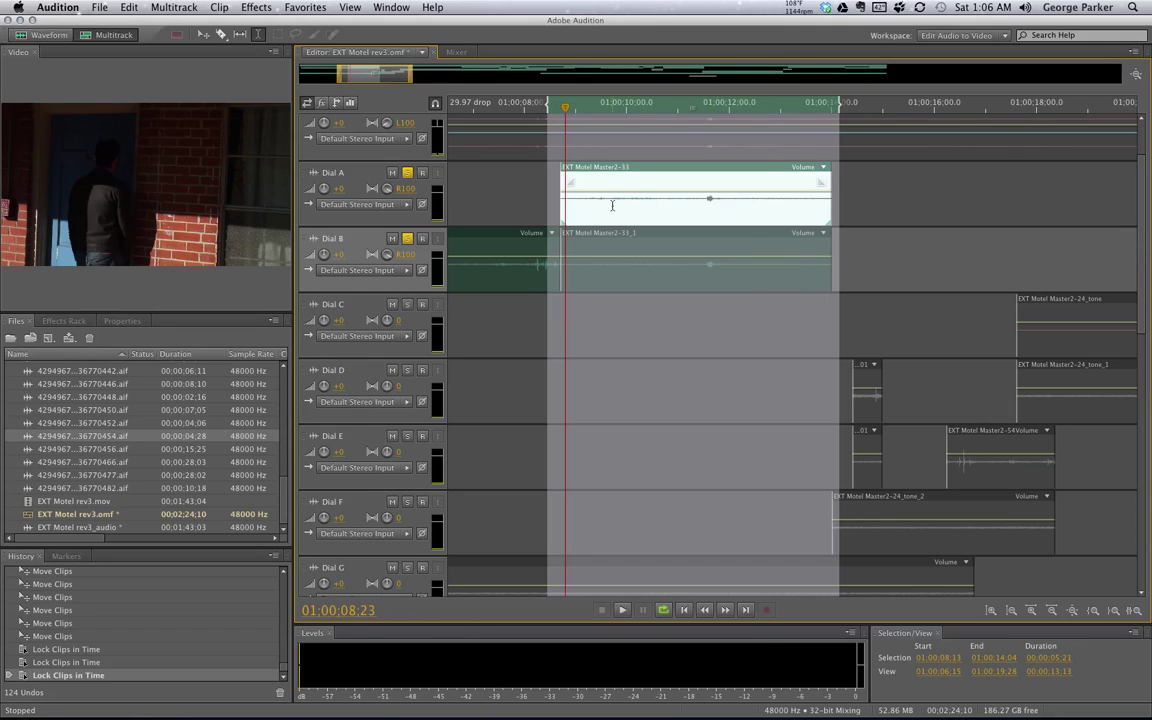
key("space")
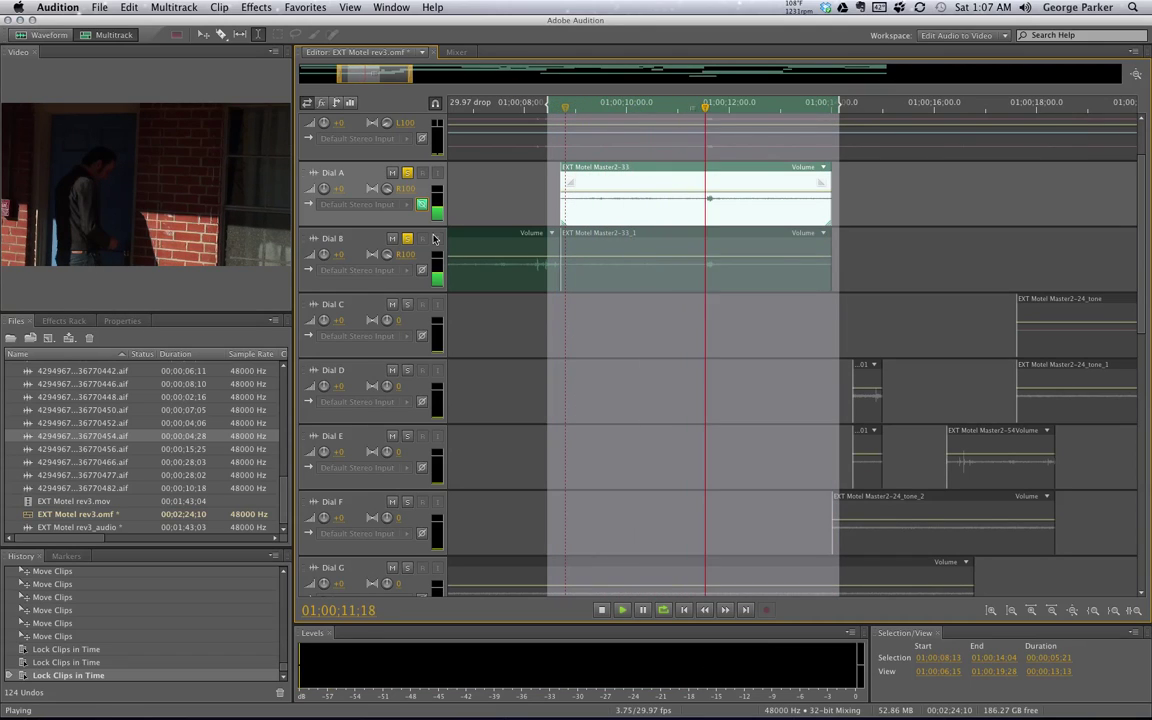
key("space")
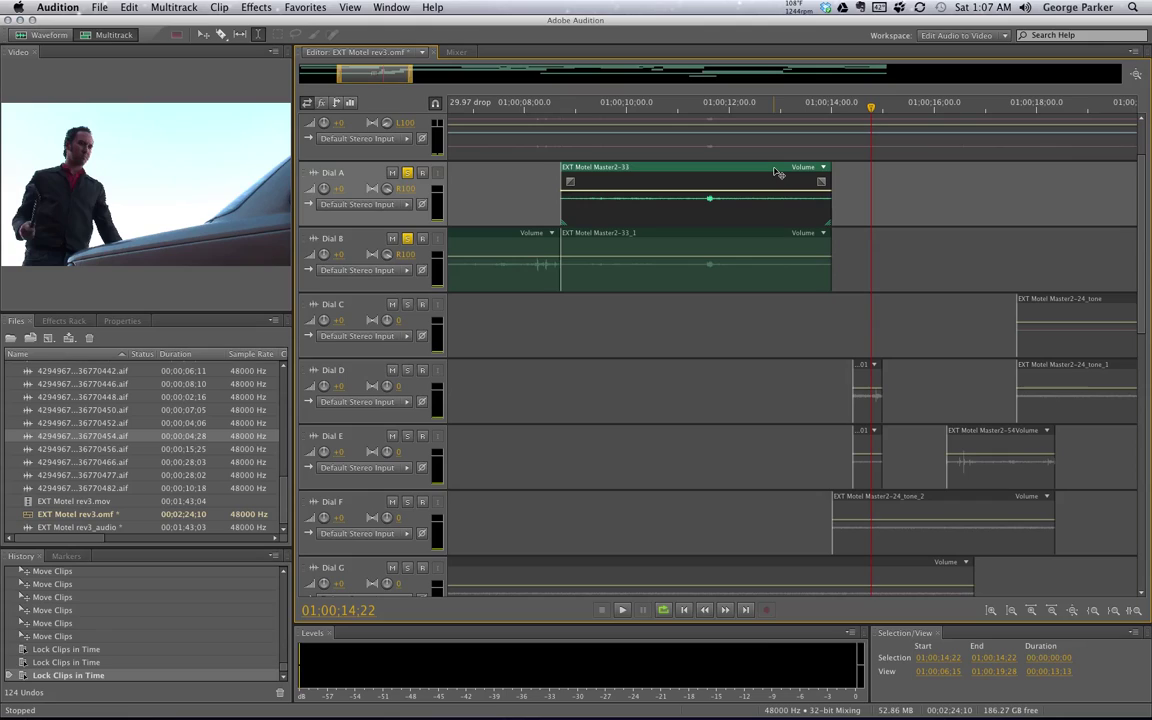
Delete the duplicate Dial A clip, then undo to restore it.
key("Delete")
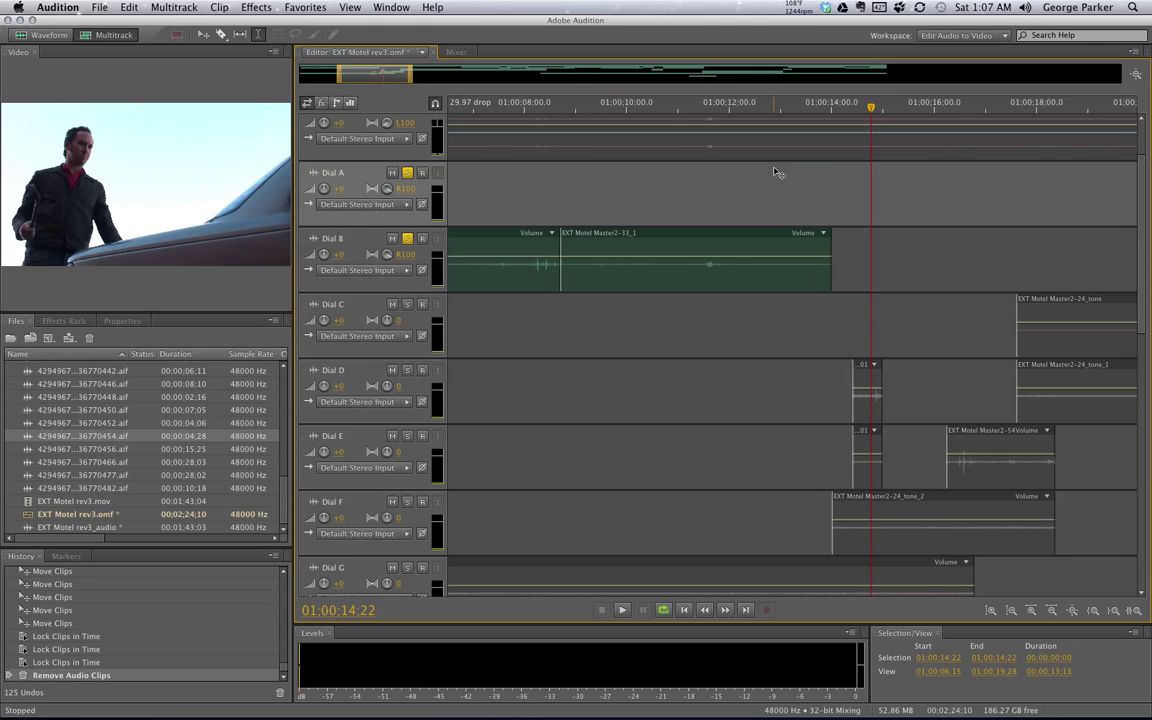
key("super+z")
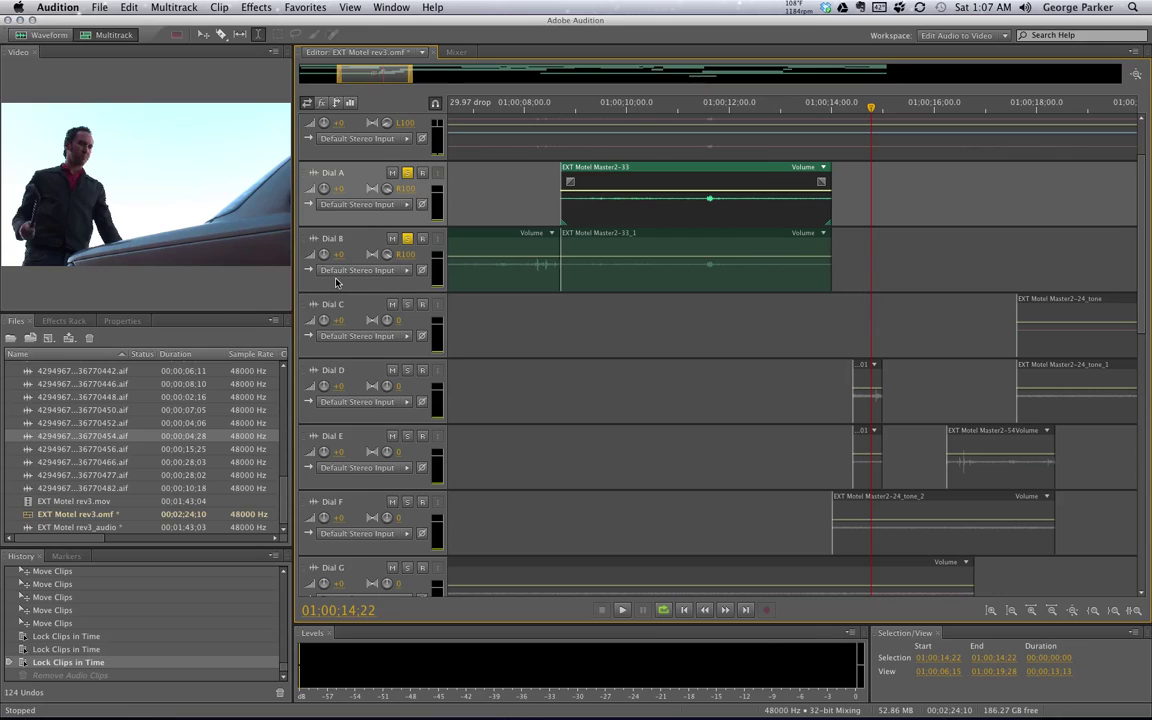
scroll(335, 283, "down", 3)
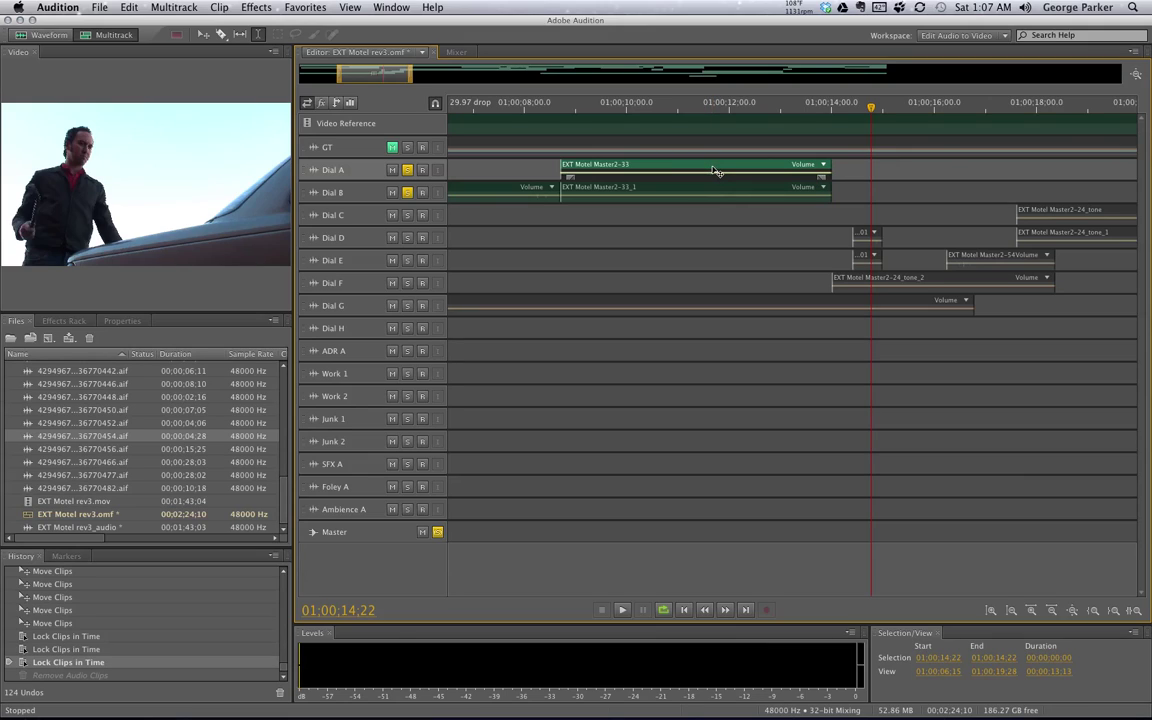
scroll(367, 229, "up", 2)
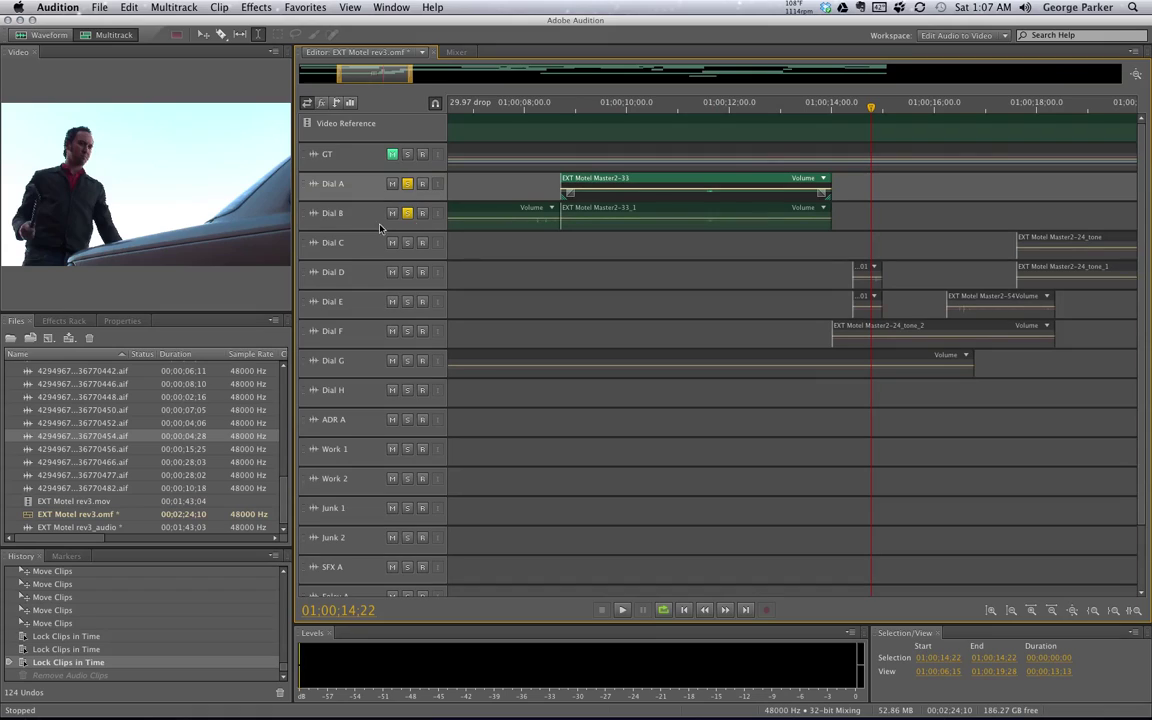
Drag EXT Motel Master2-33 down onto Junk 1 and mute Junk 1 and Junk 2.
left_click_drag(643, 188, 655, 507)
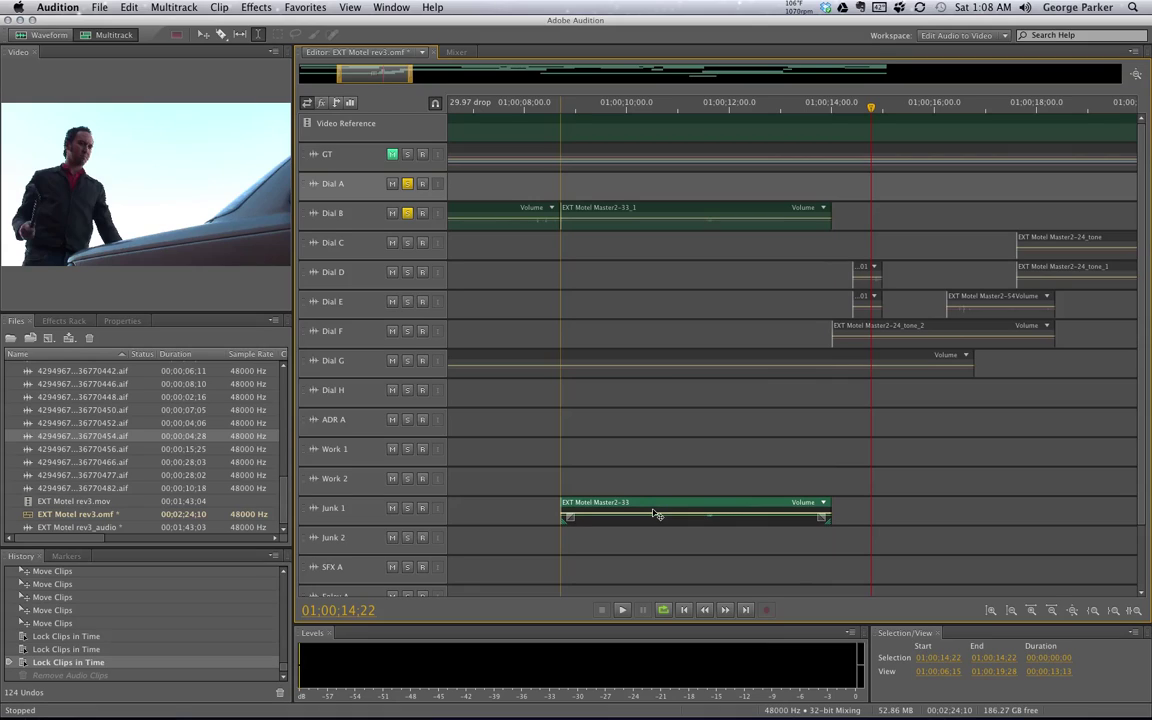
left_click_drag(655, 514, 591, 229)
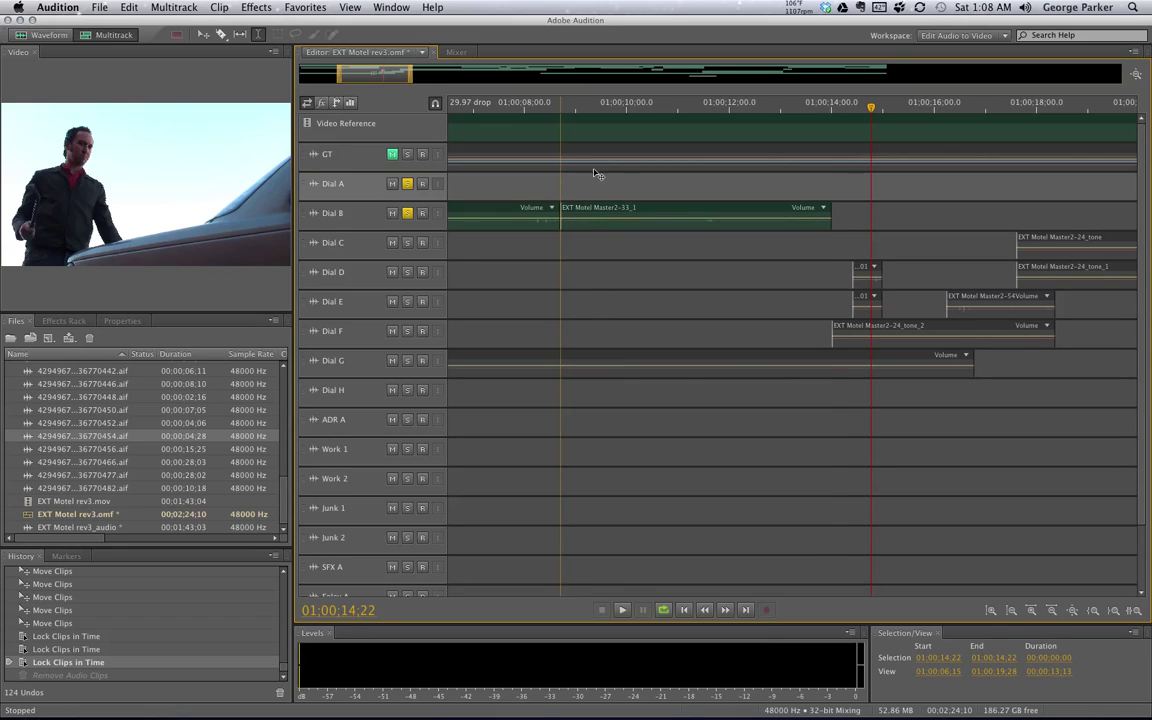
left_click_drag(594, 178, 600, 517)
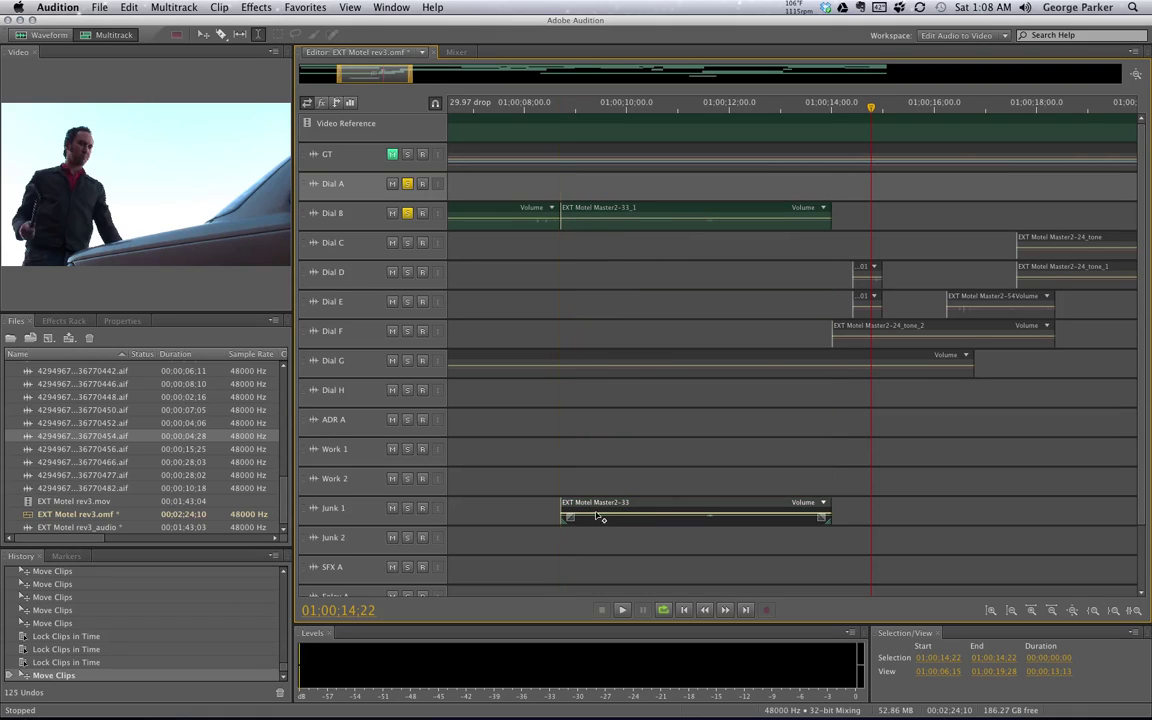
left_click(392, 508)
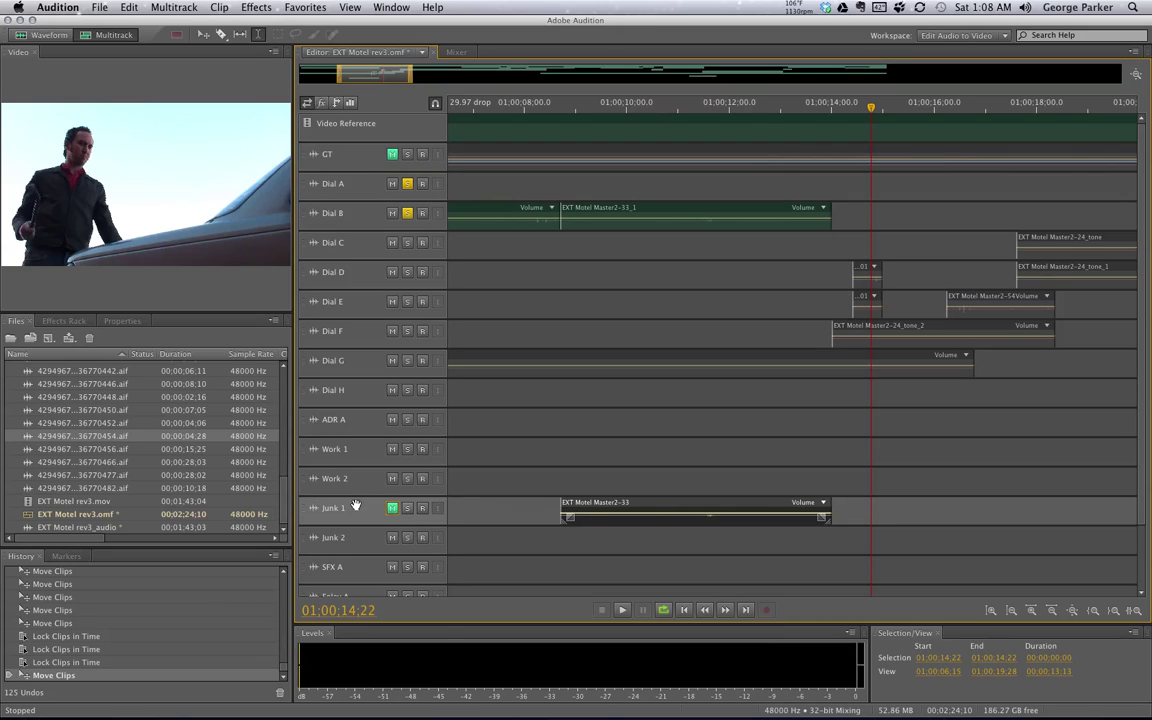
left_click(392, 537)
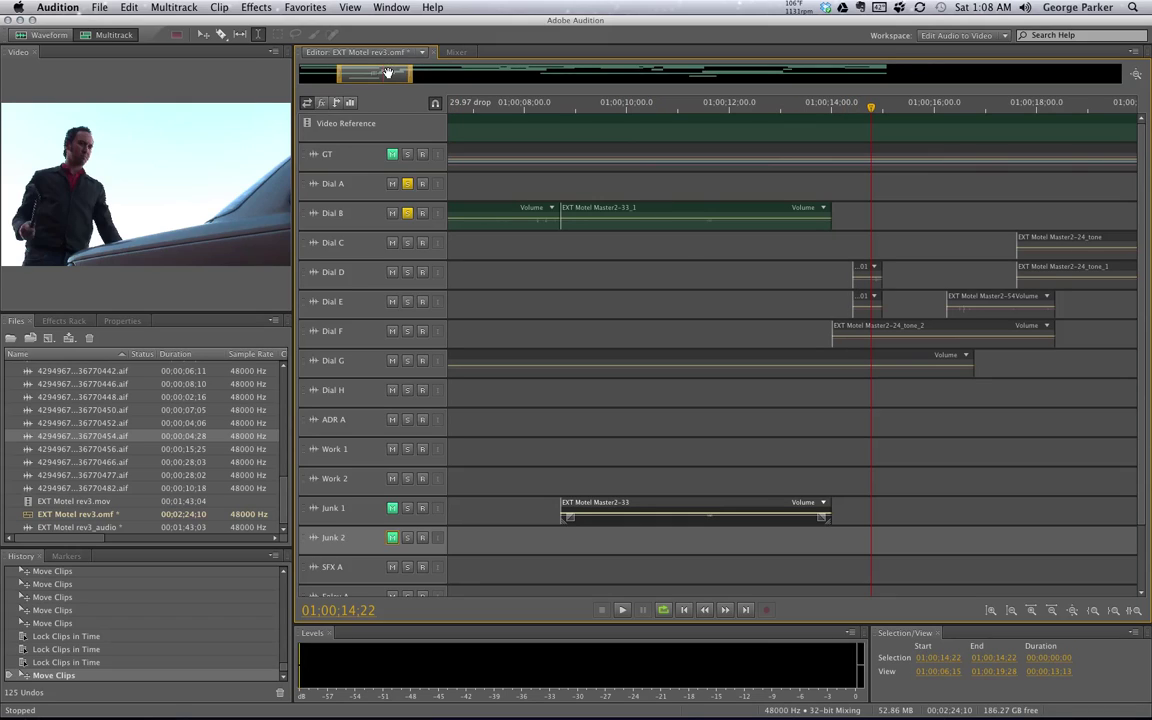
Unsolo Dial A and Dial B, then solo Dial C and Dial D.
left_click_drag(384, 73, 438, 74)
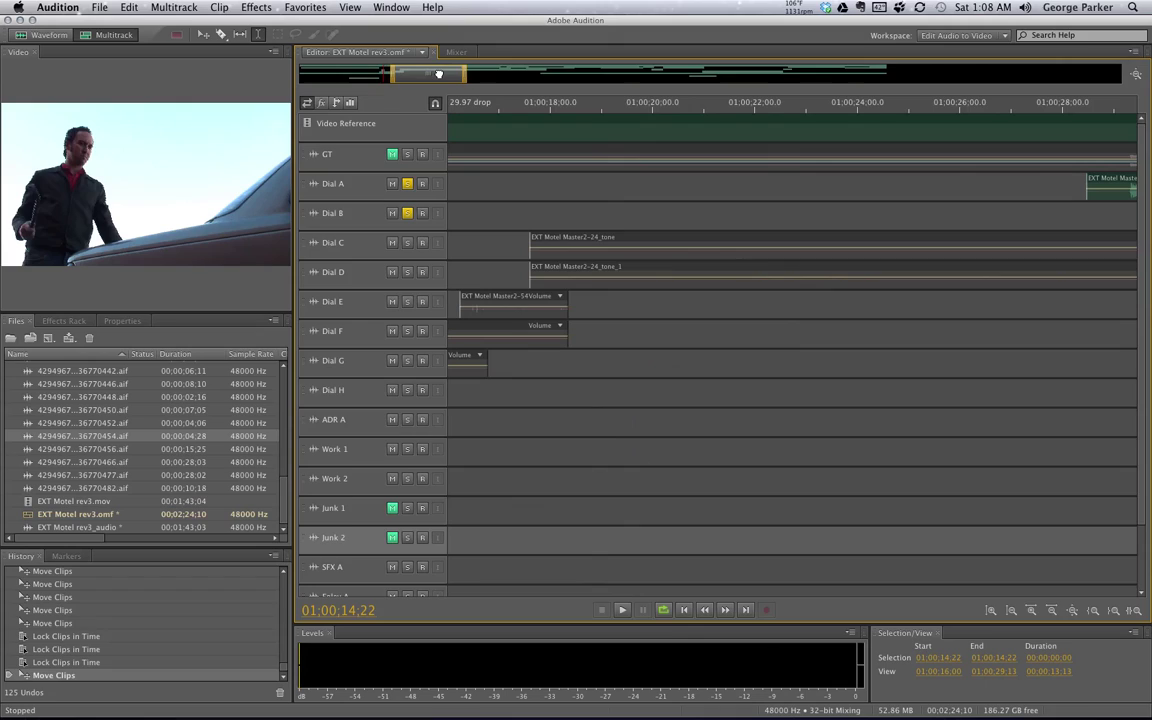
left_click(407, 183)
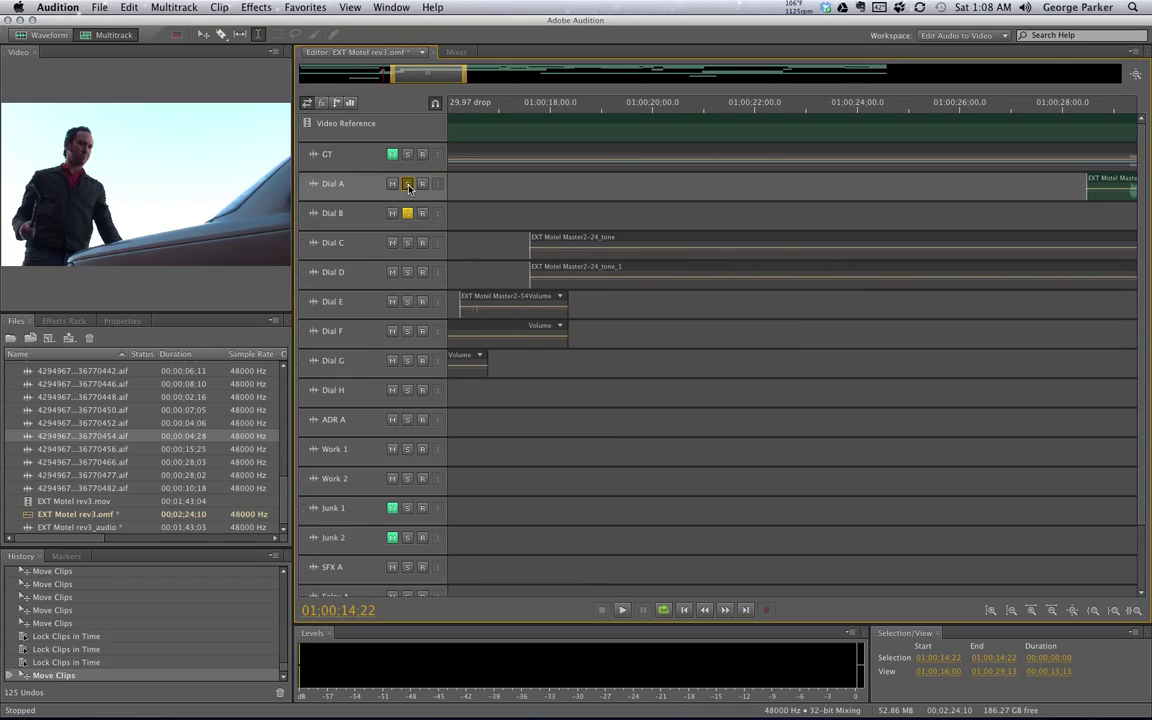
left_click(407, 213)
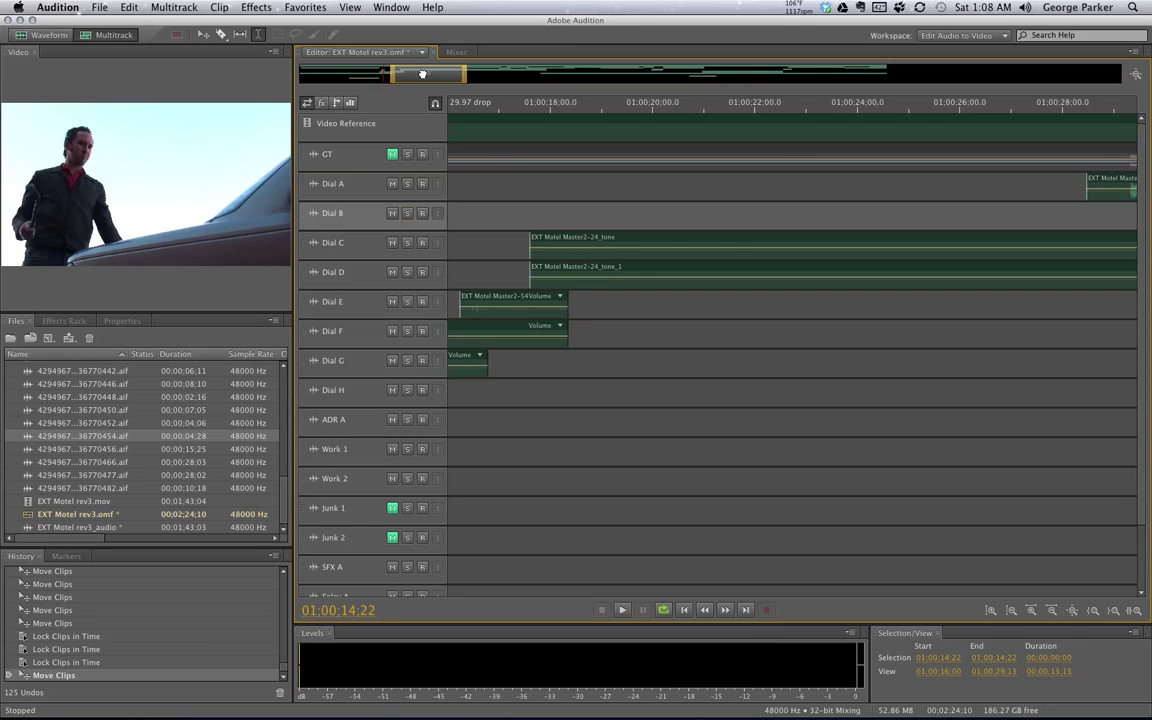
mouse_move(422, 75)
left_mouse_down()
mouse_move(450, 76)
mouse_move(427, 75)
left_mouse_up()
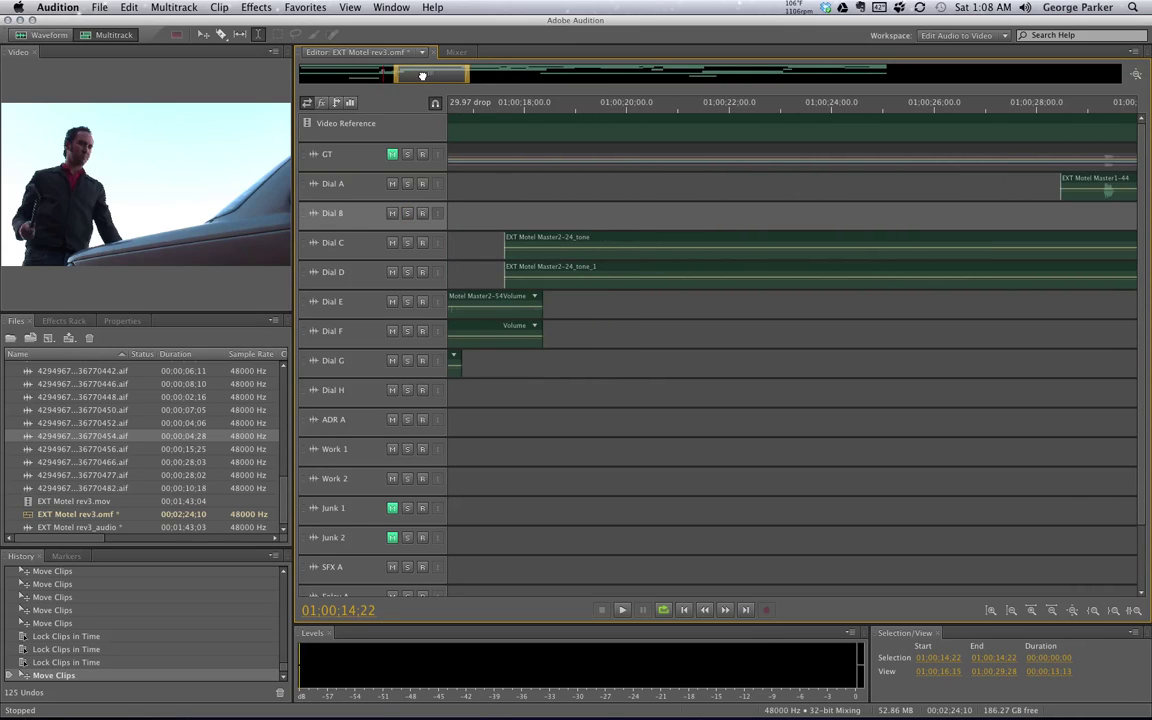
left_click(406, 243)
left_click(407, 272)
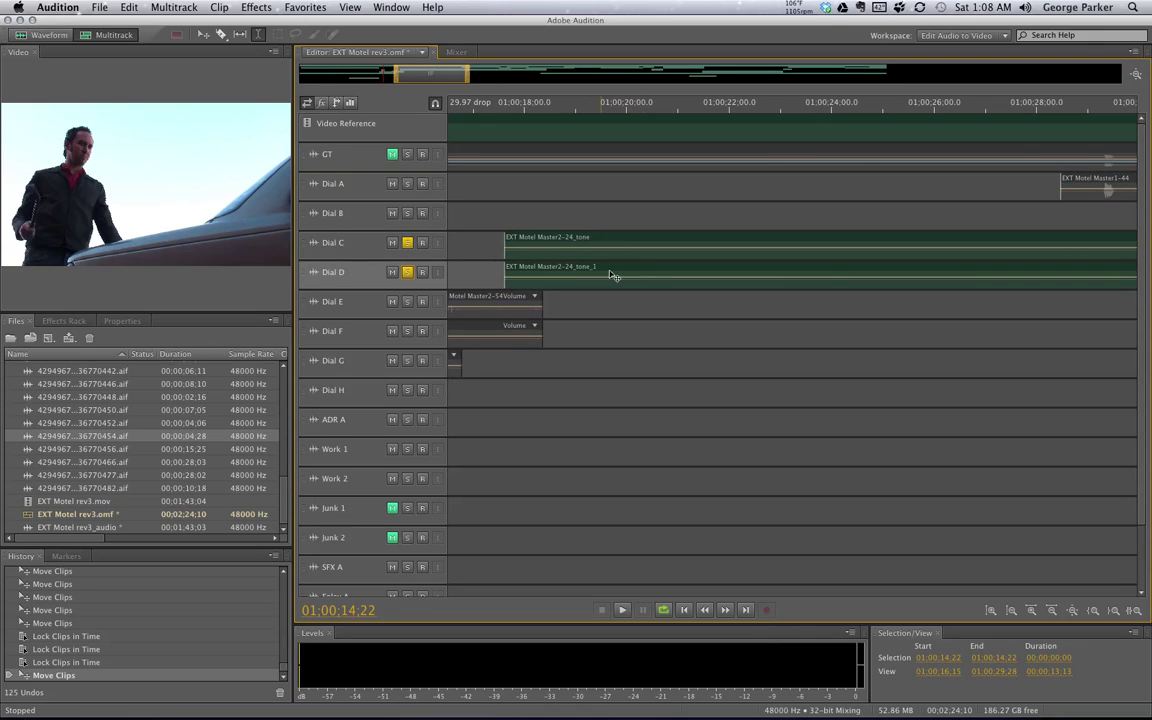
Select the time range 01:00:17:11 to 01:00:23:06 over the tone clips.
left_click(500, 112)
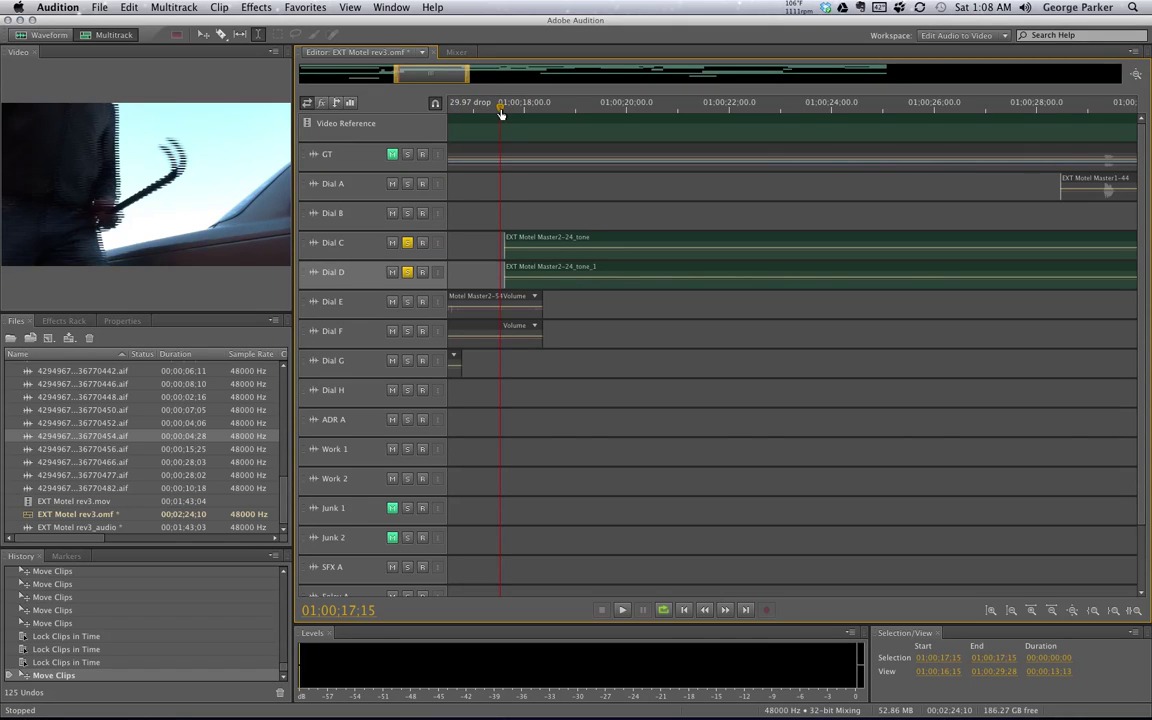
key("shift+End")
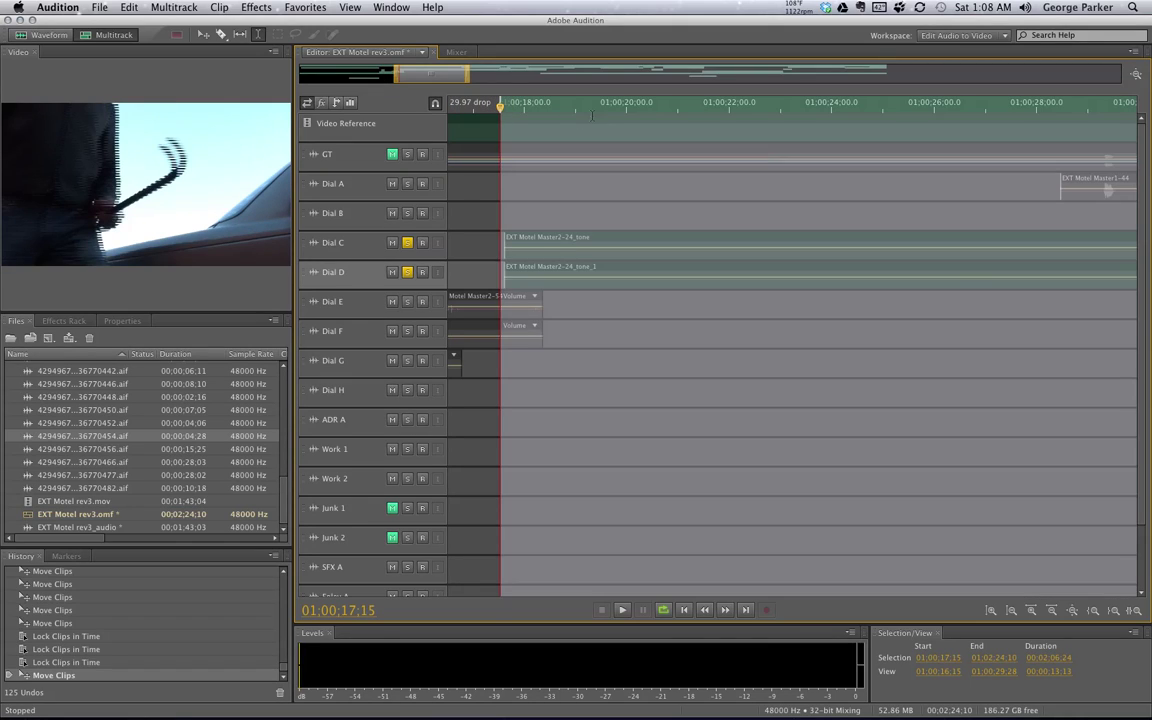
left_click(776, 109)
key("shift+End")
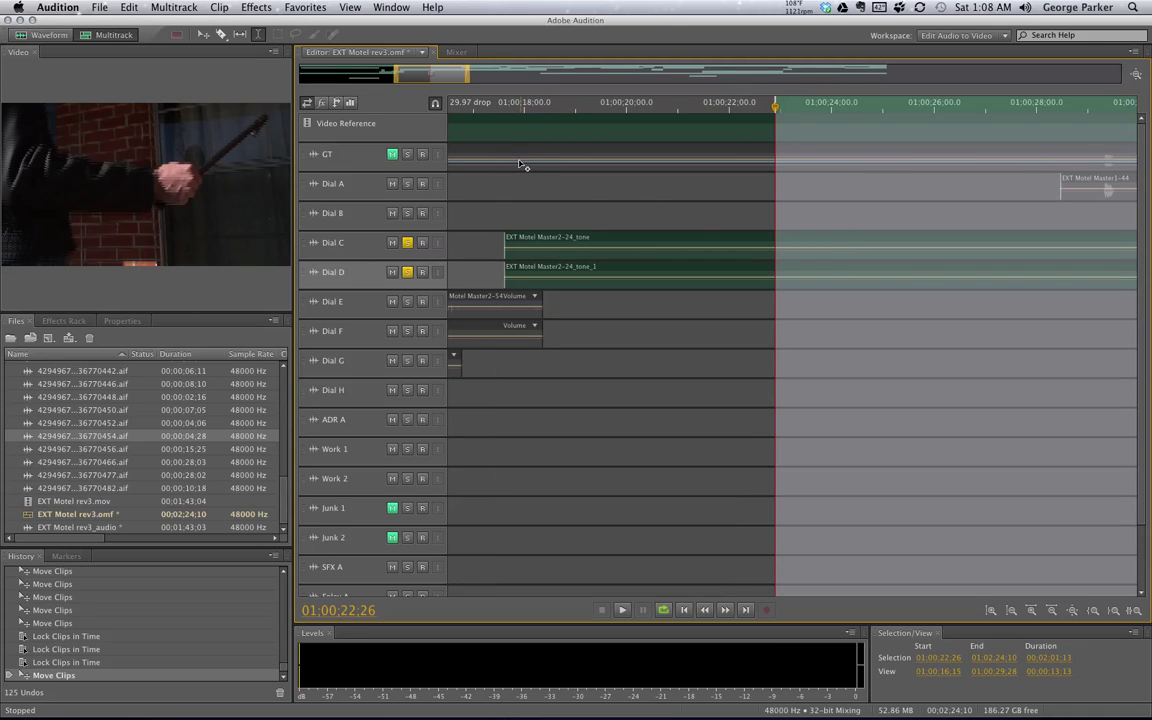
left_click(493, 112)
key("shift+End")
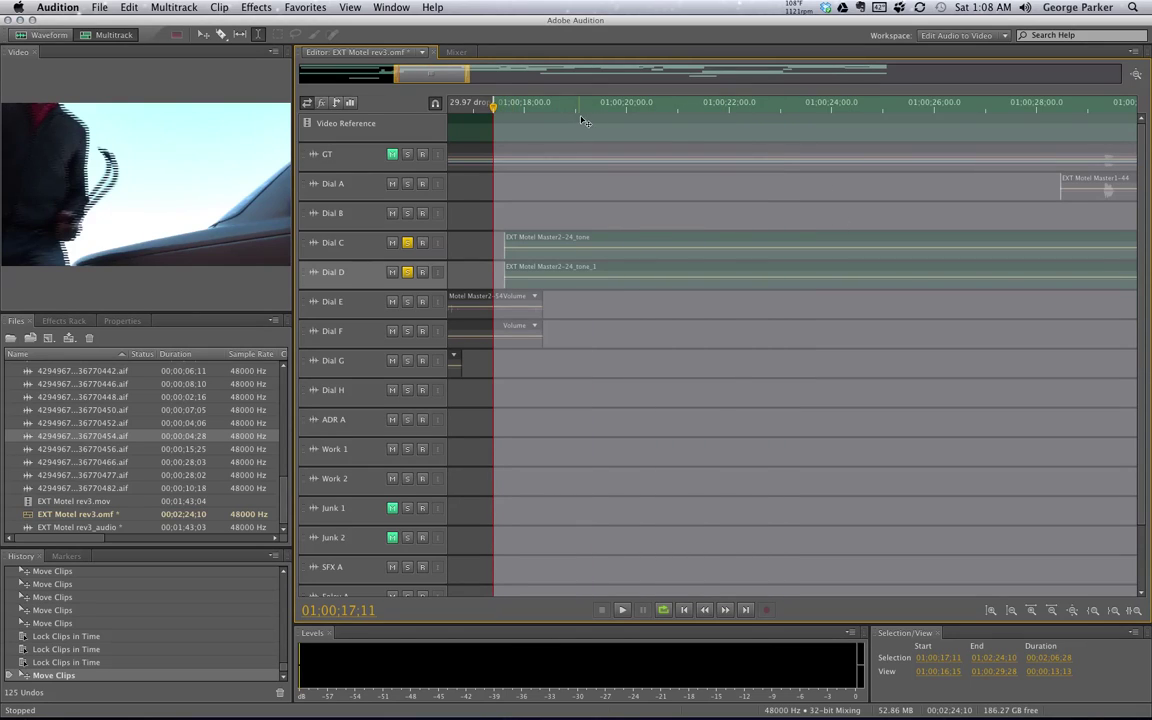
left_click(792, 108, "shift")
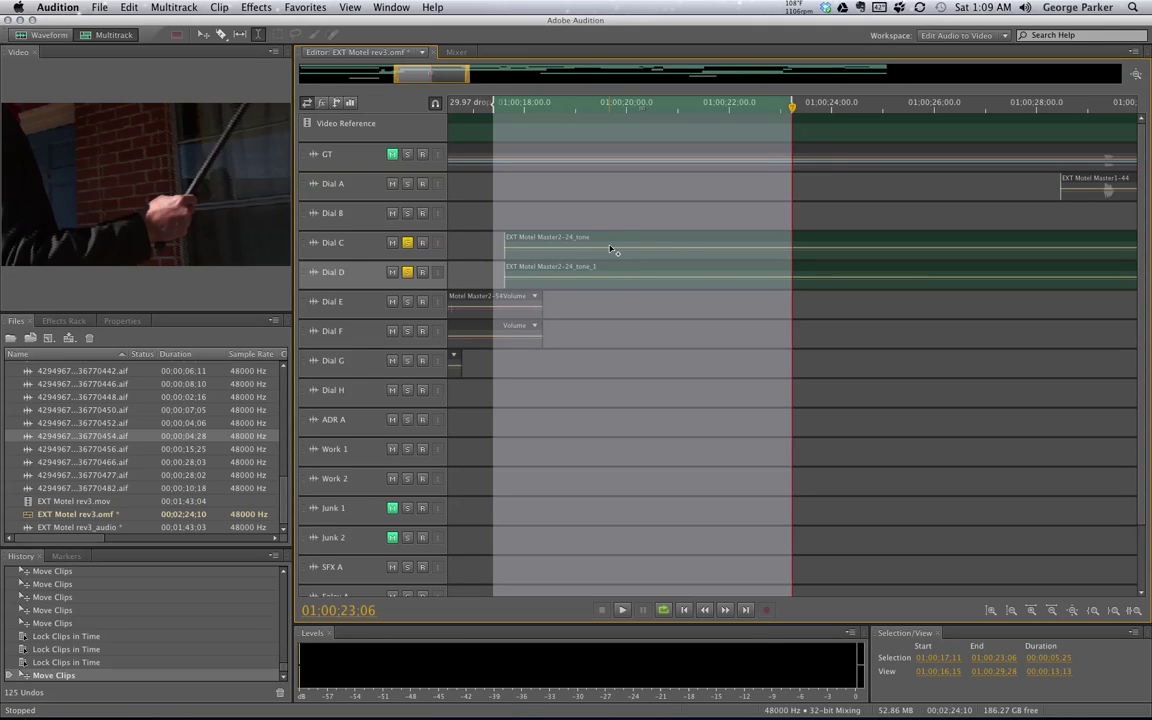
Loop the range with taller tracks, flipping and restoring polarity on Dial C, then Dial D.
key("space")
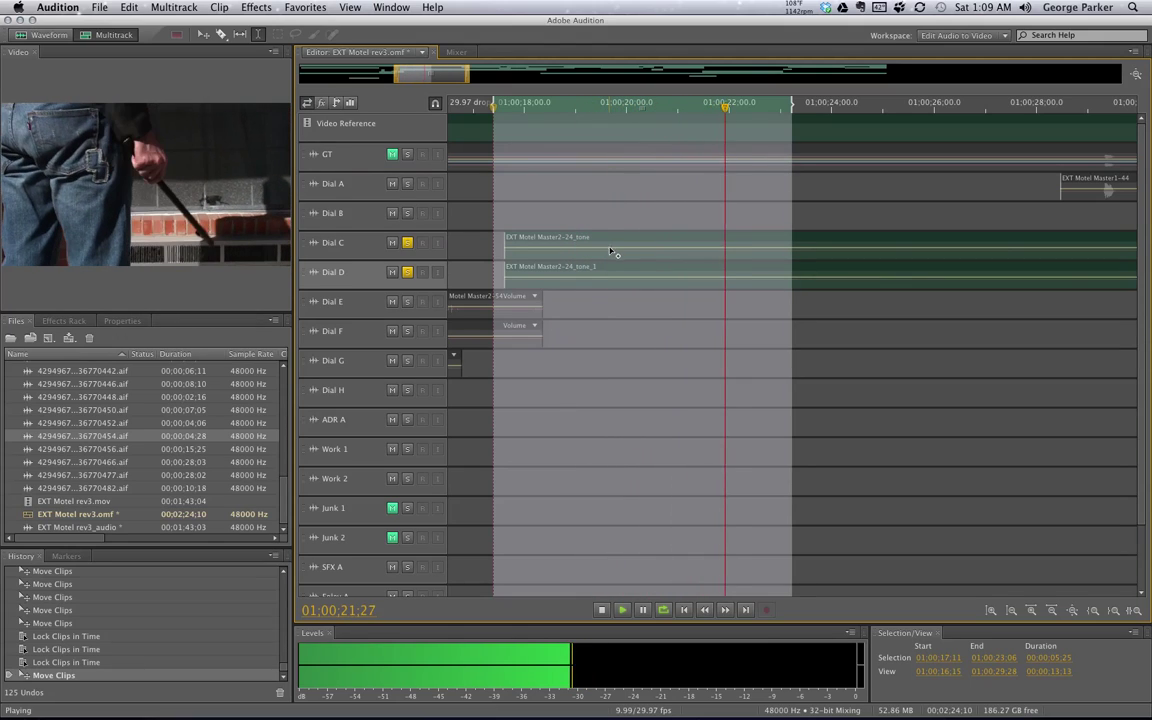
scroll(356, 250, "up", 1)
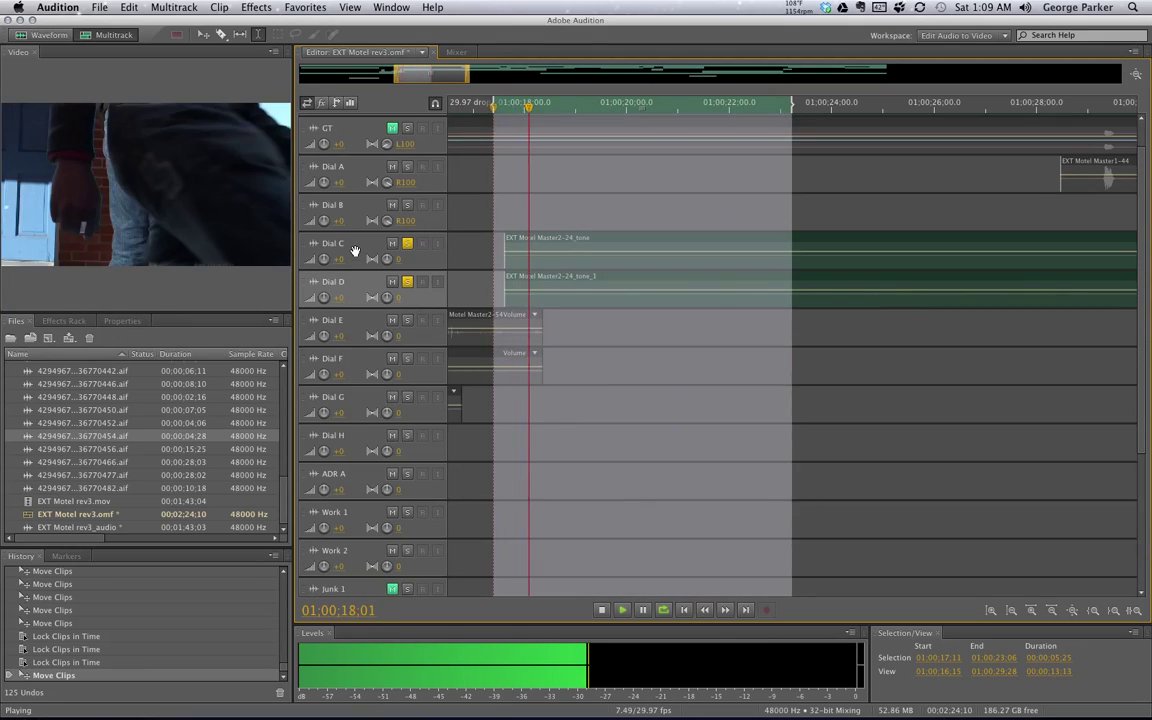
scroll(356, 250, "up", 1)
scroll(356, 250, "up", 1)
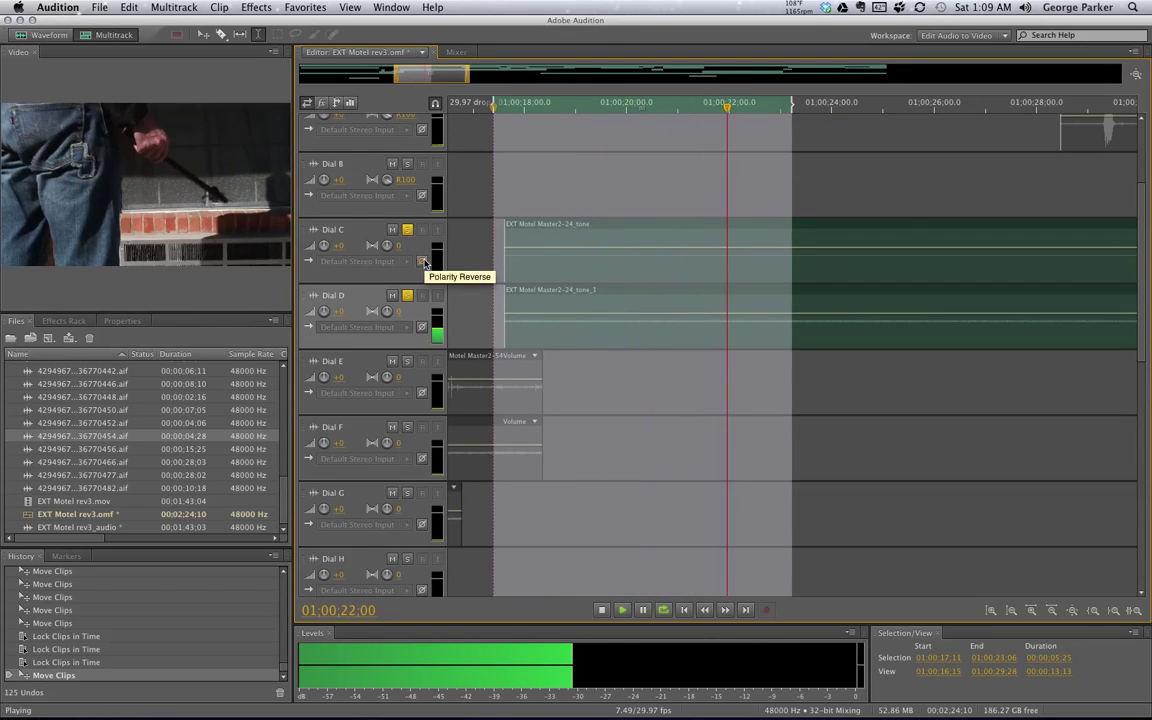
left_click(423, 262)
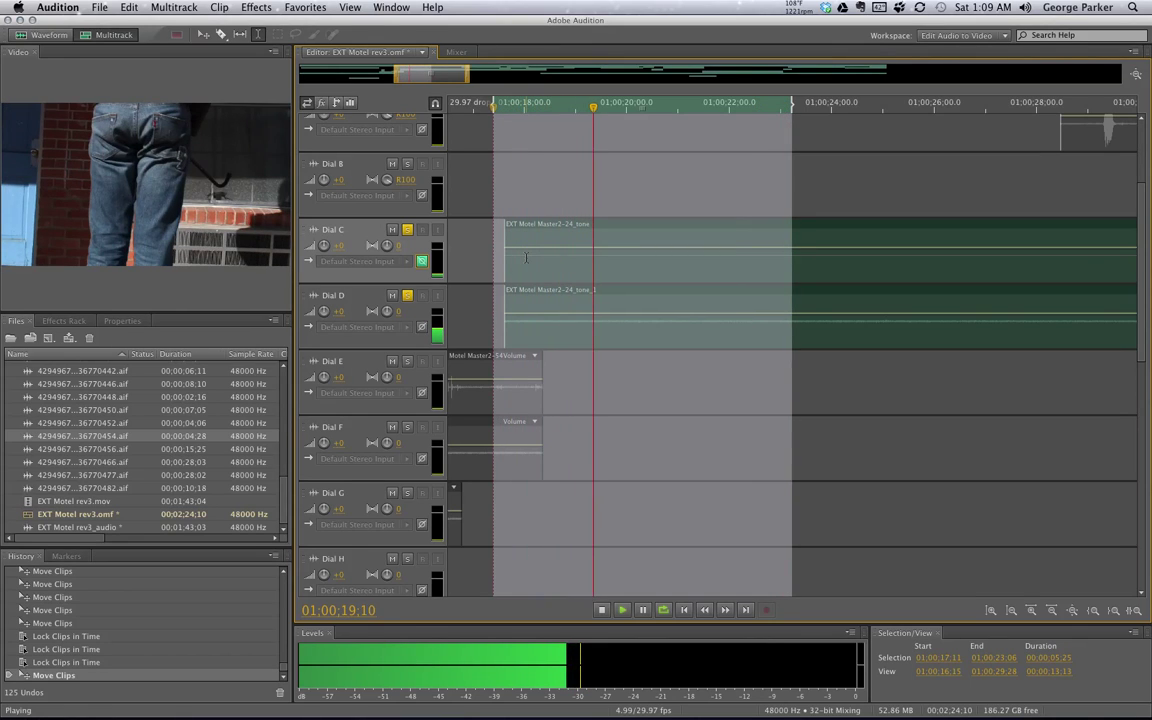
left_click(421, 261)
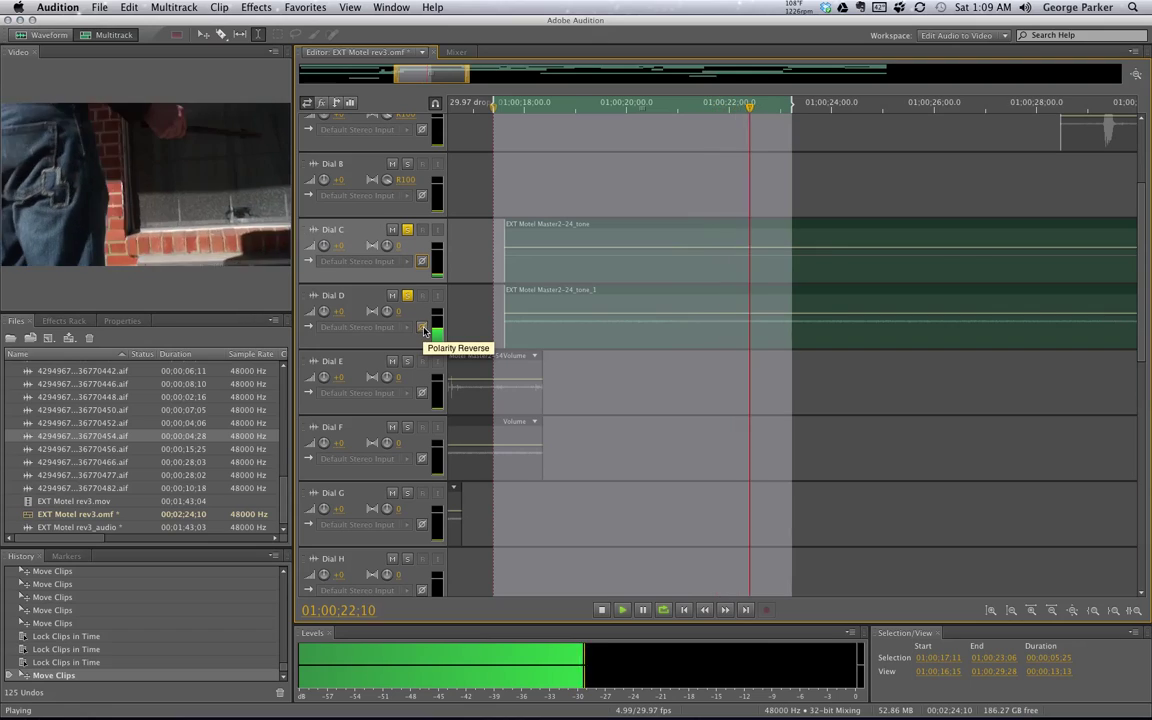
left_click(421, 327)
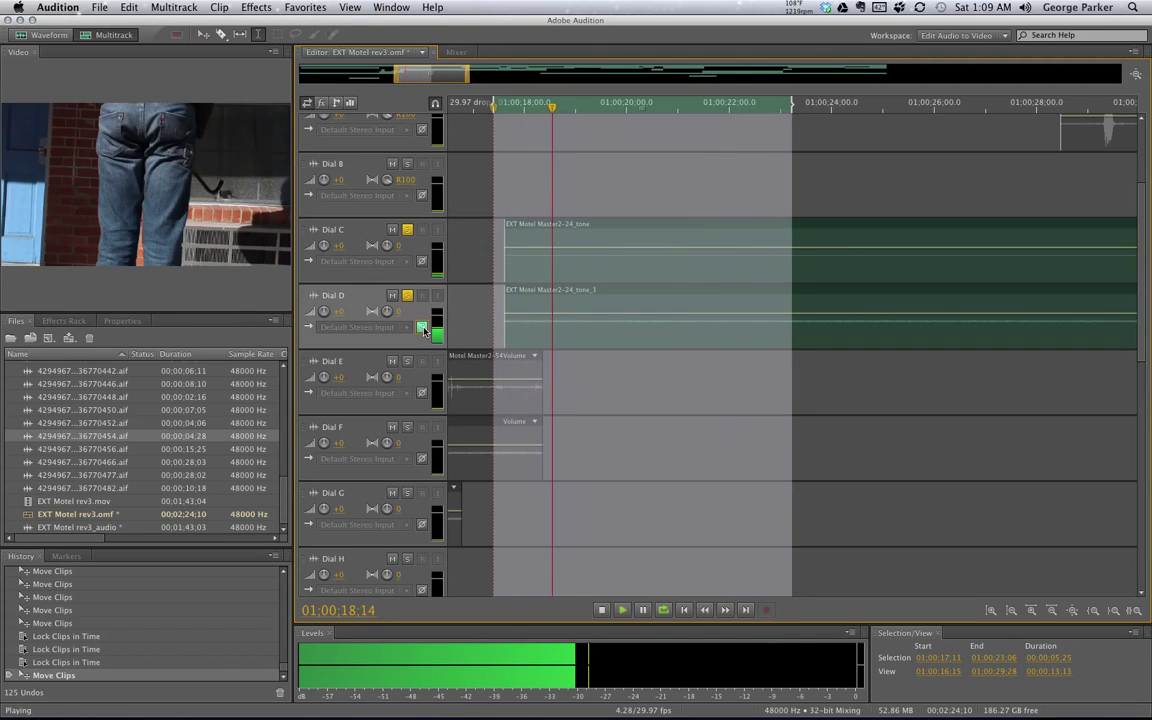
left_click(421, 327)
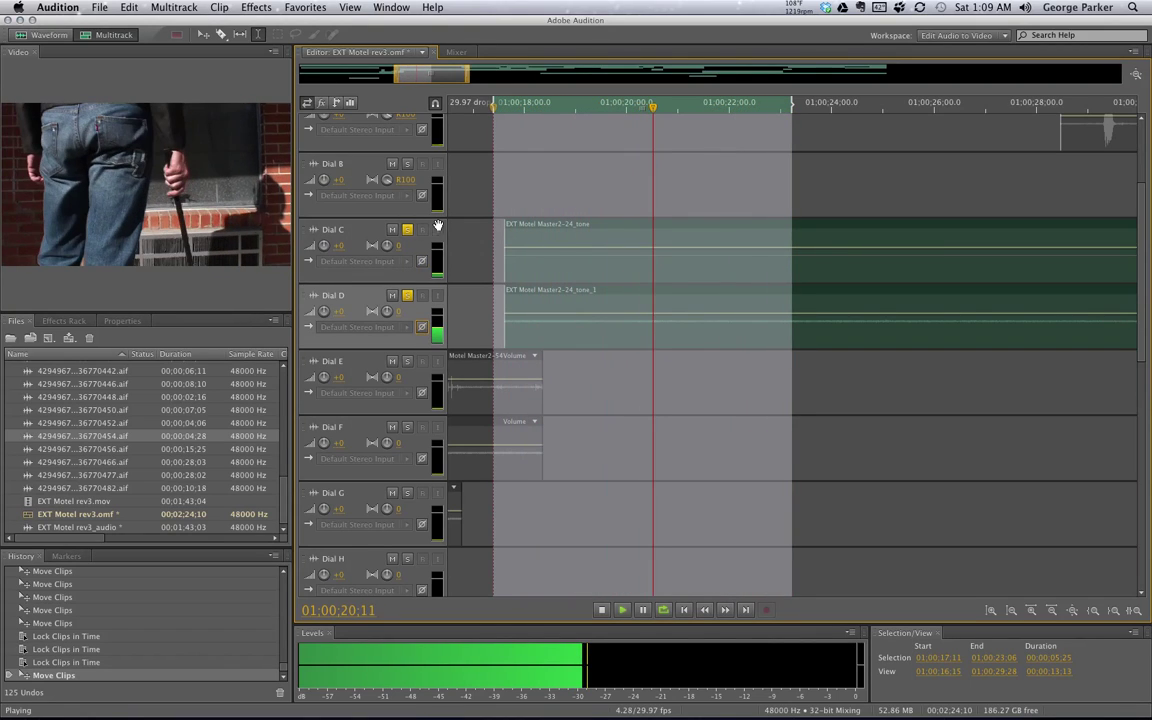
key("space")
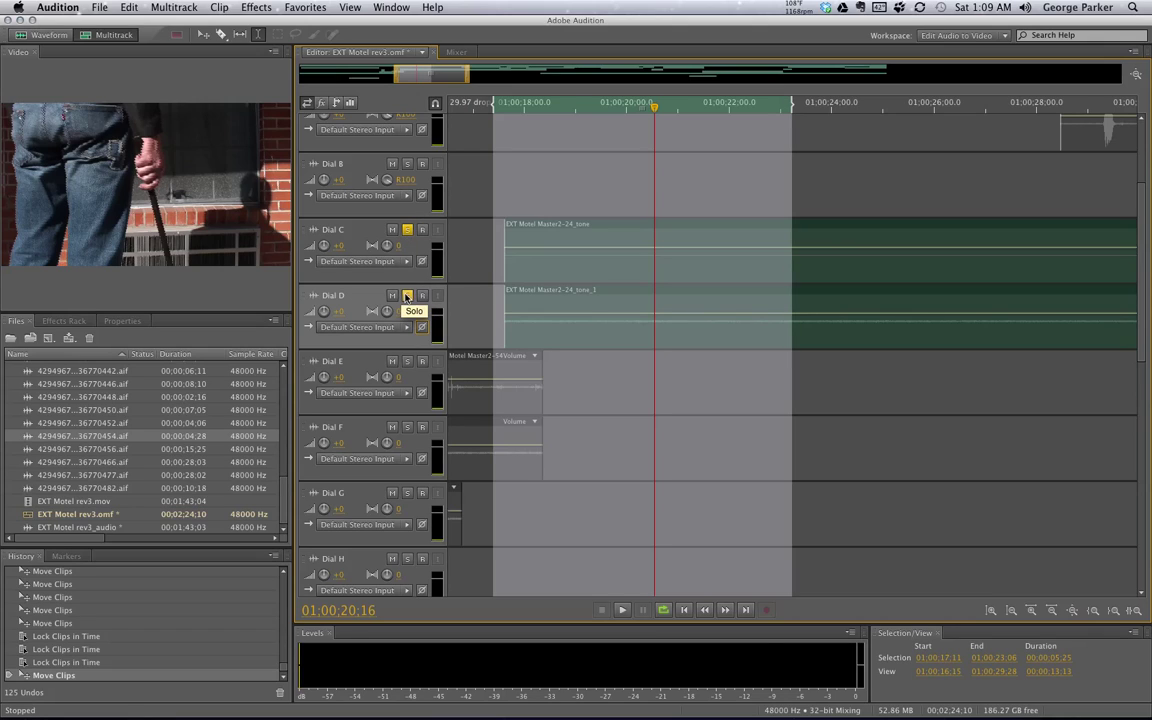
Unsolo Dial D, play Dial C from about 01:00:17:18 to 01:00:21:09, and select its Master2-24_tone clip.
left_click(408, 295)
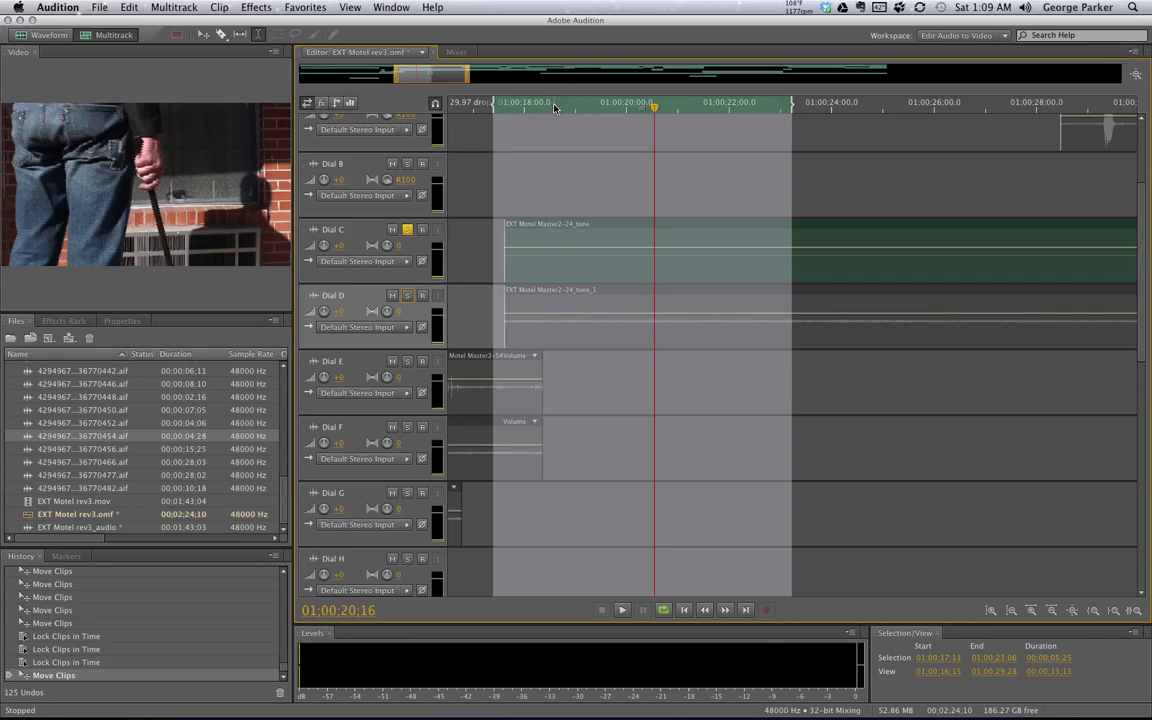
left_click_drag(498, 100, 502, 106)
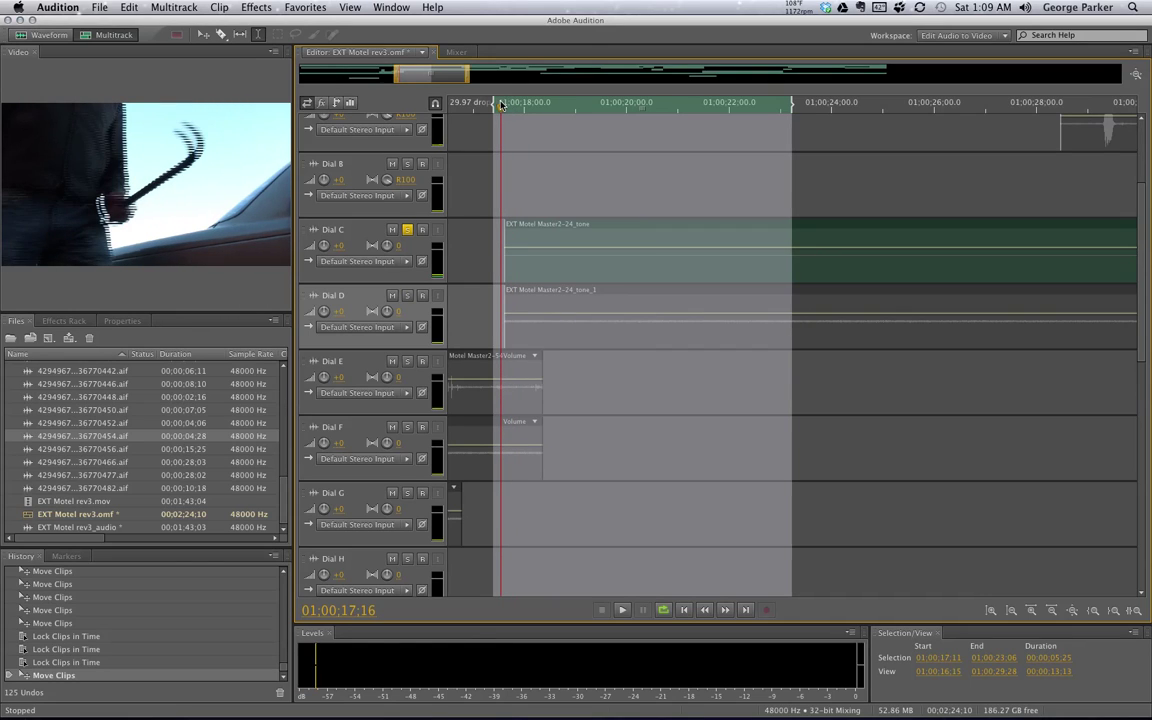
key("space")
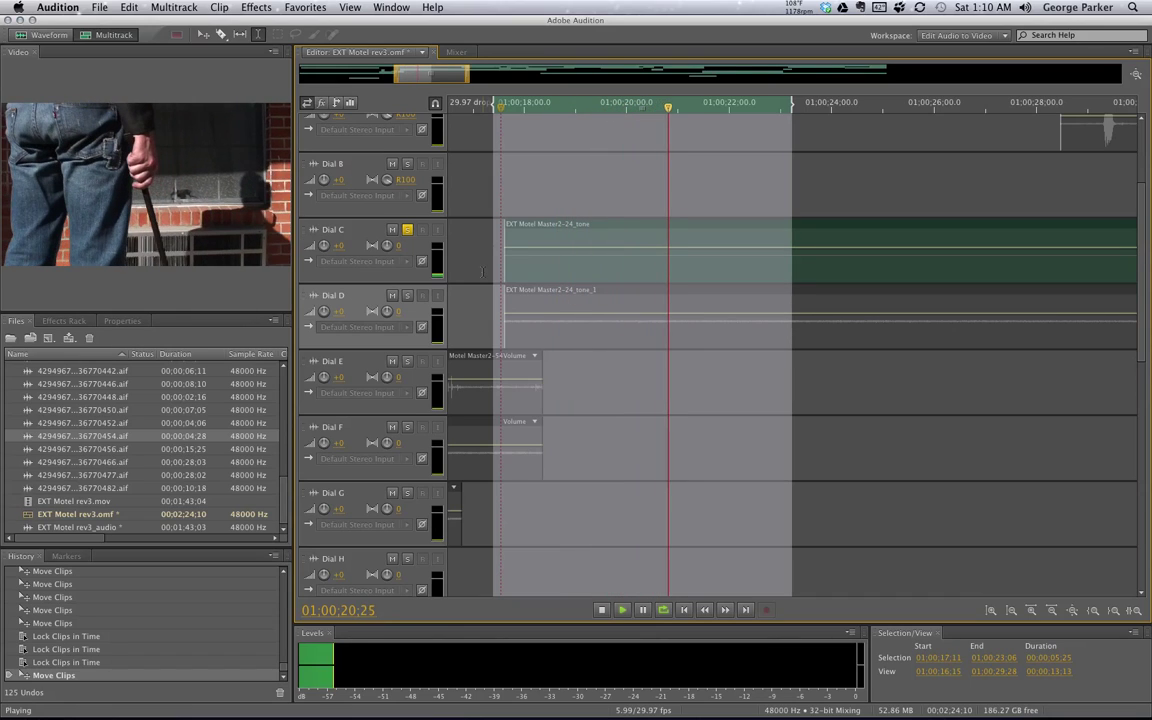
key("space")
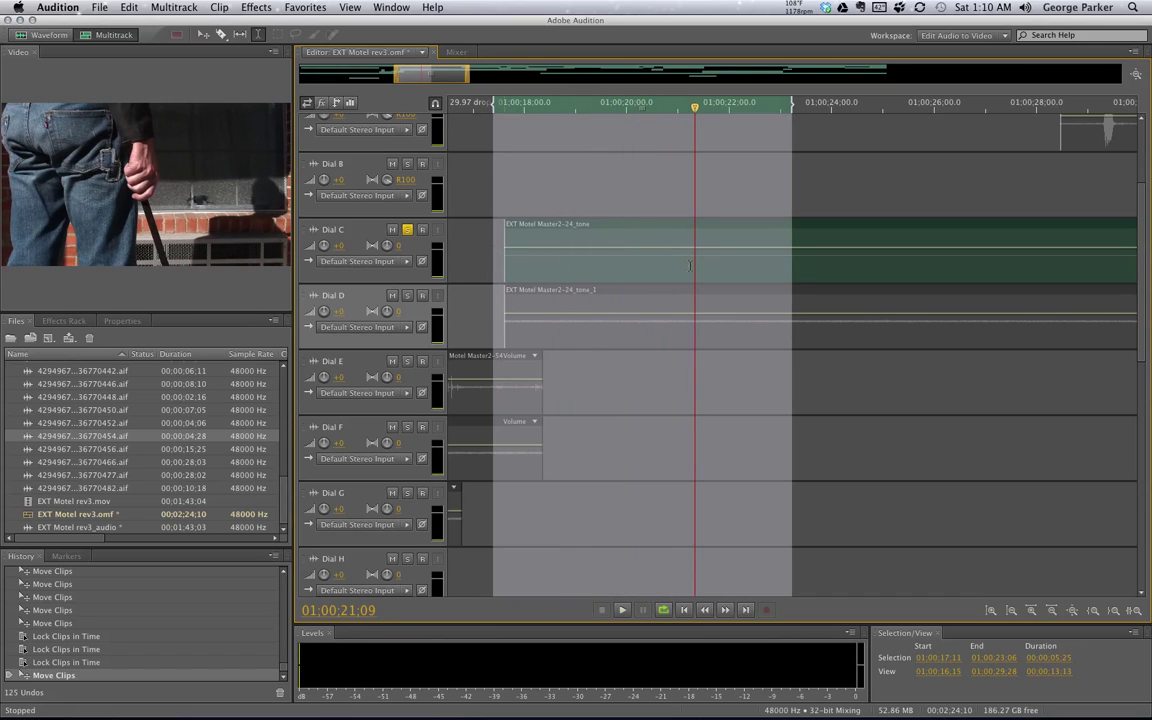
left_click(864, 226)
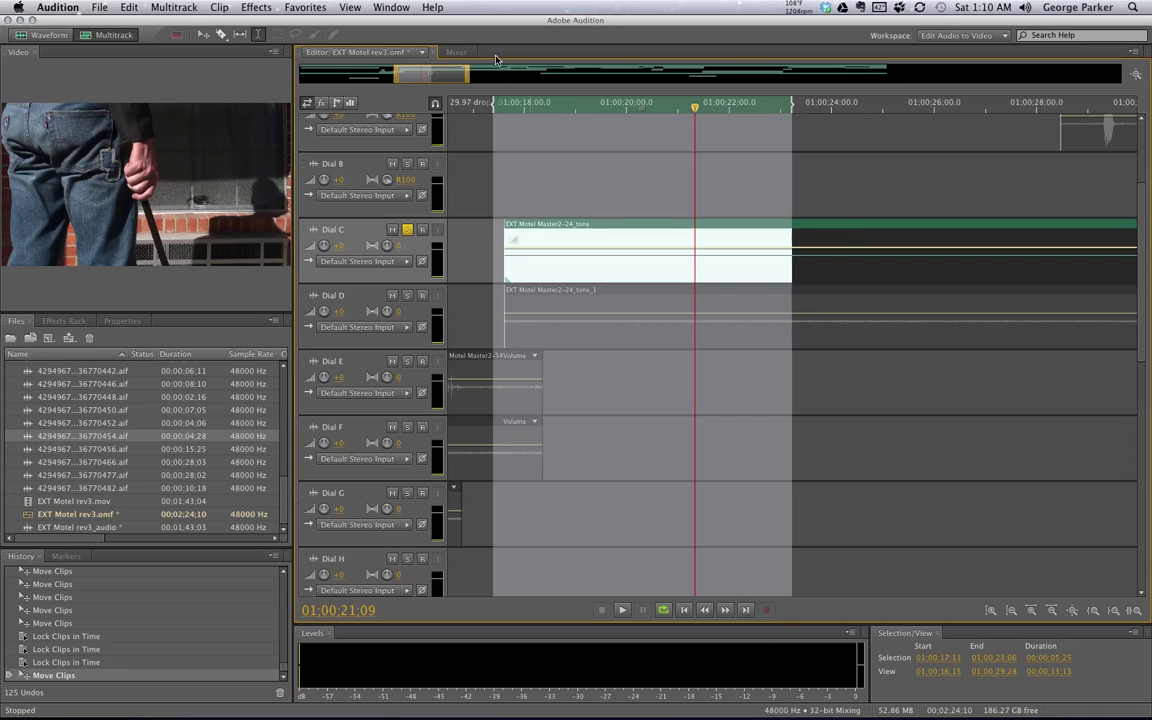
Zoom out to see the whole tone clip and undo the accidental partial cut.
left_click_drag(467, 74, 555, 76)
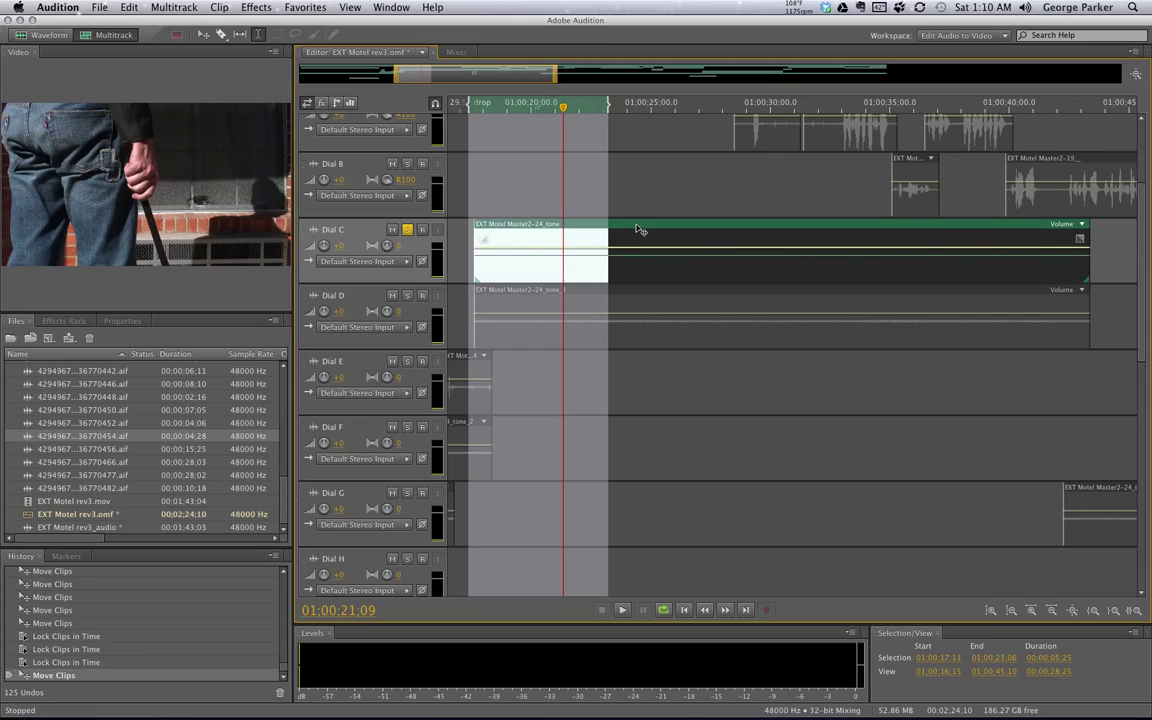
key("Delete")
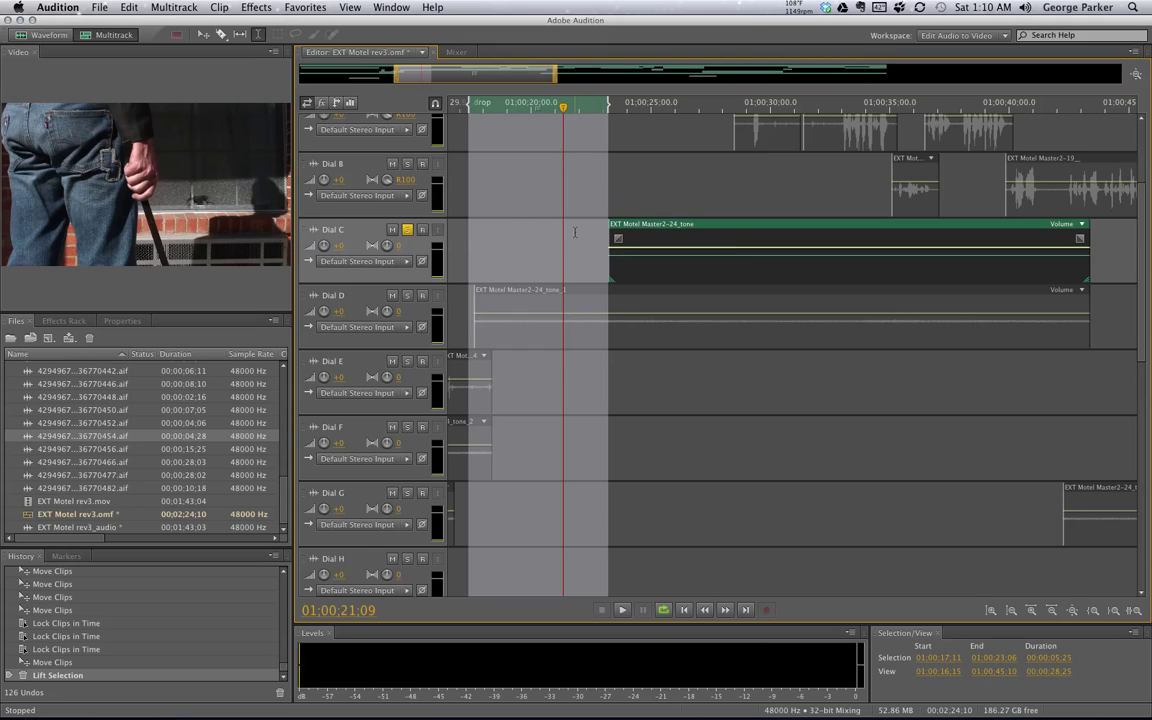
key("super+z")
Clear the time selection, delete the Master2-24_tone clip from Dial C, then select all clips.
right_click(545, 108)
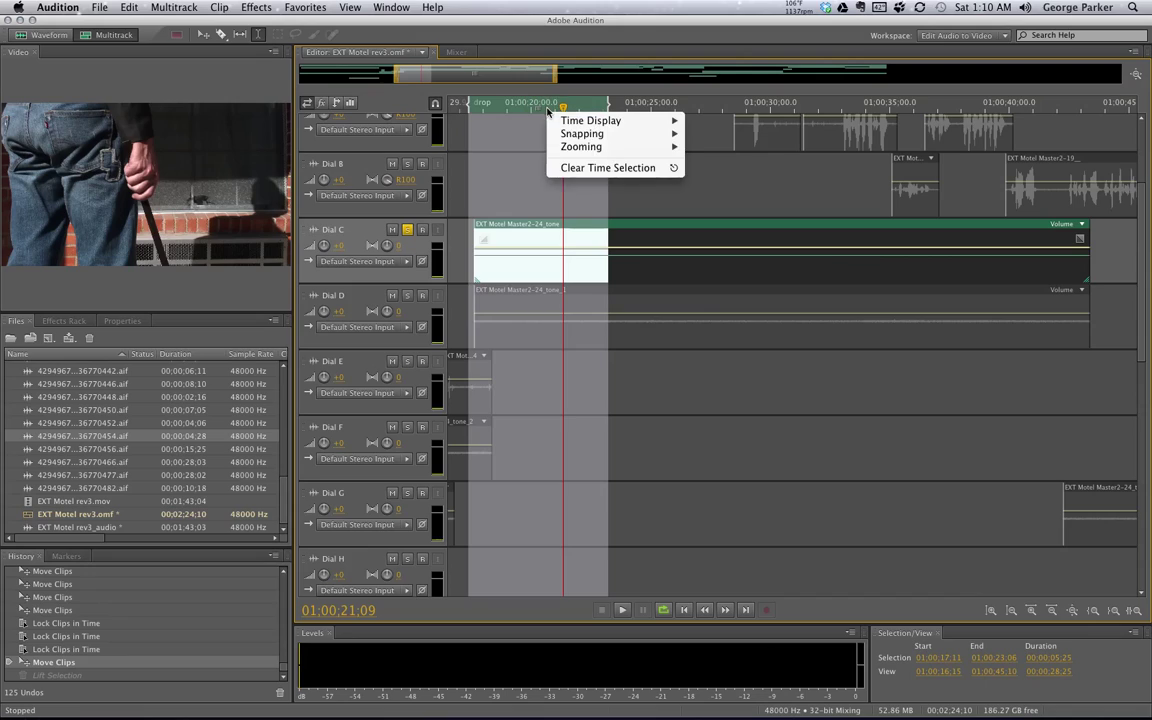
left_click(608, 168)
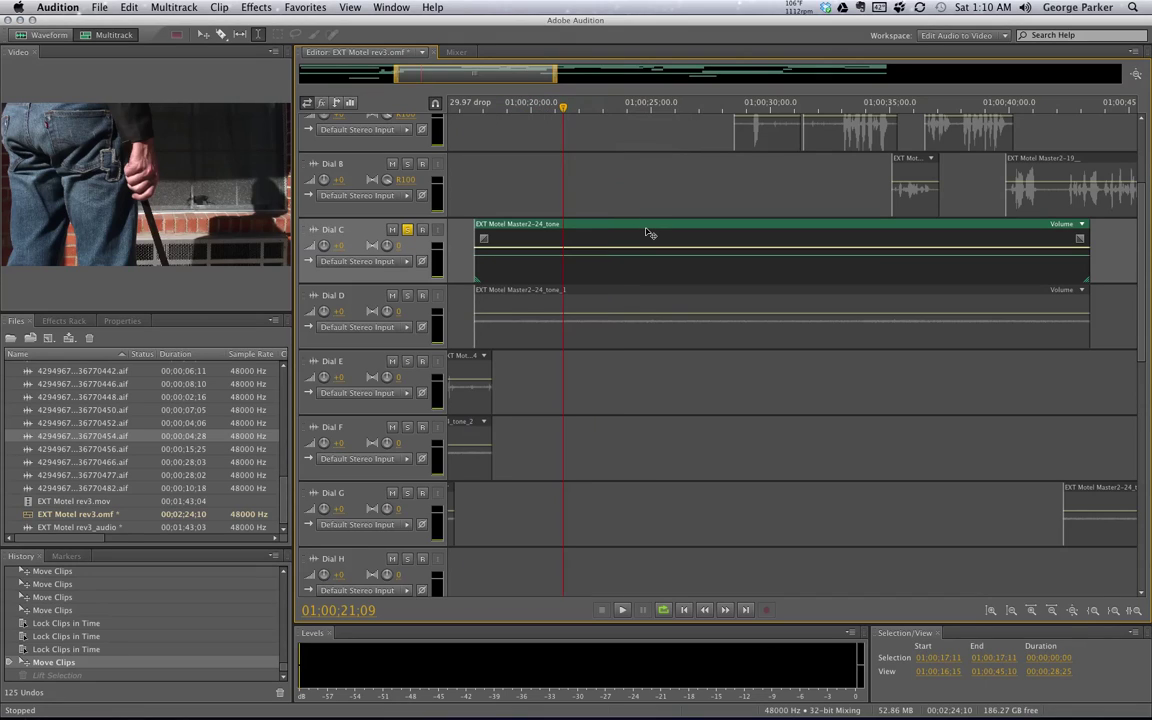
key("Delete")
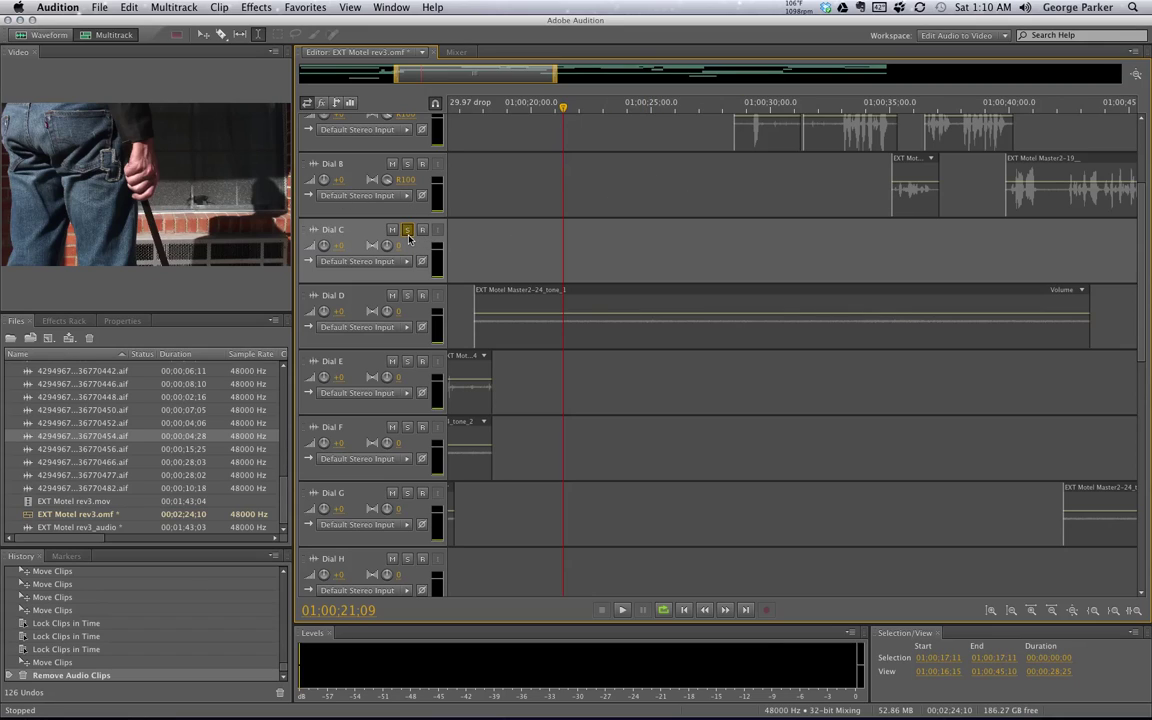
key("super+a")
scroll(803, 167, "up", 5)
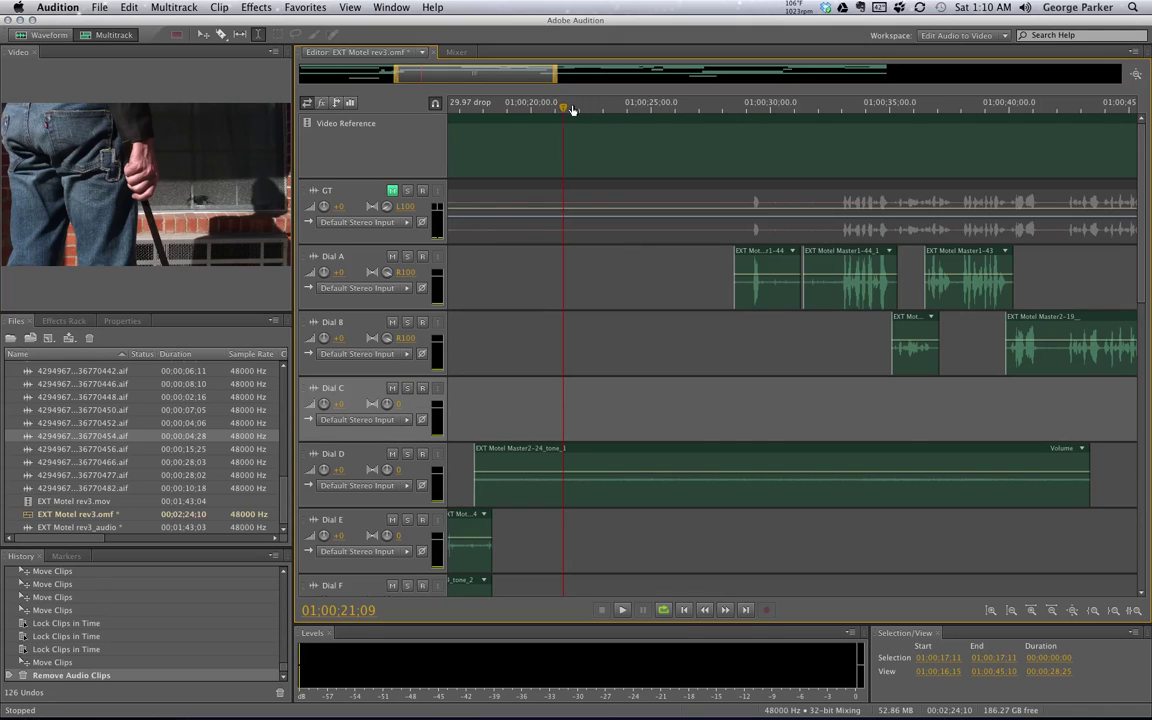
Move the playhead from 01:00:22:06 ahead to about 01:00:40:21.
left_click(683, 106)
left_click_drag(720, 113, 1027, 113)
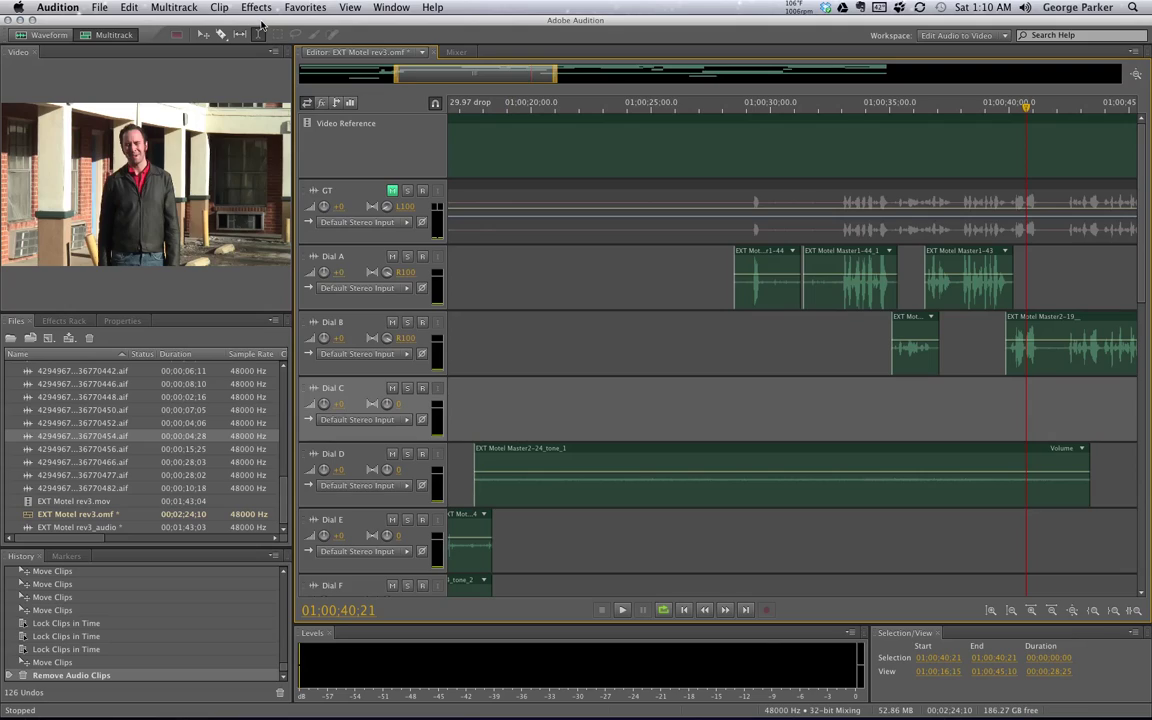